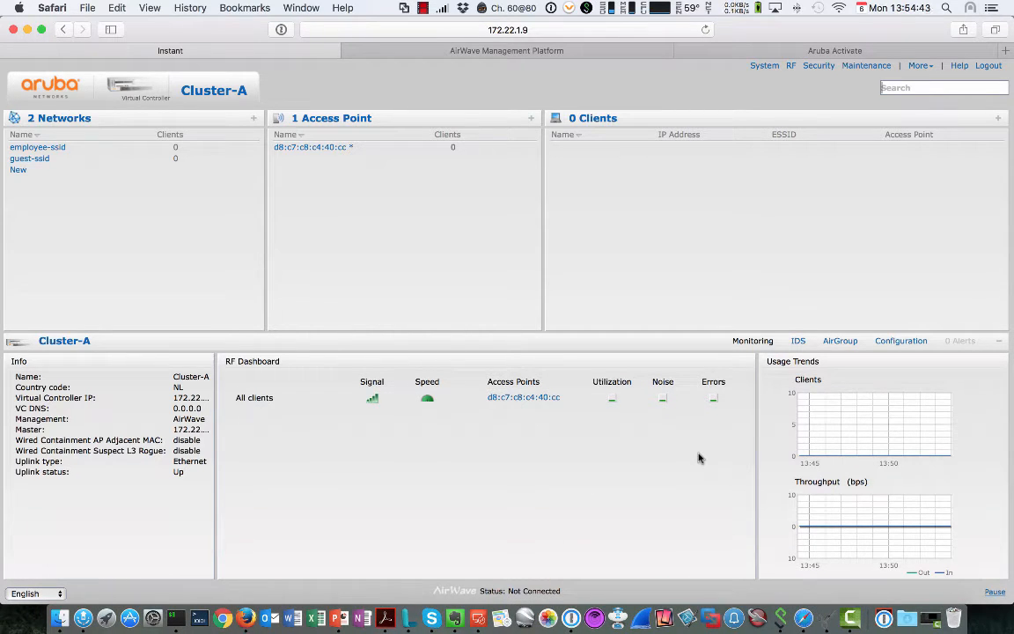
# Step: Show vlan23's DHCP option 043 data, holding InstantAP:Branch, 172.30.1.202 and a key
pyautogui.click(478, 603)
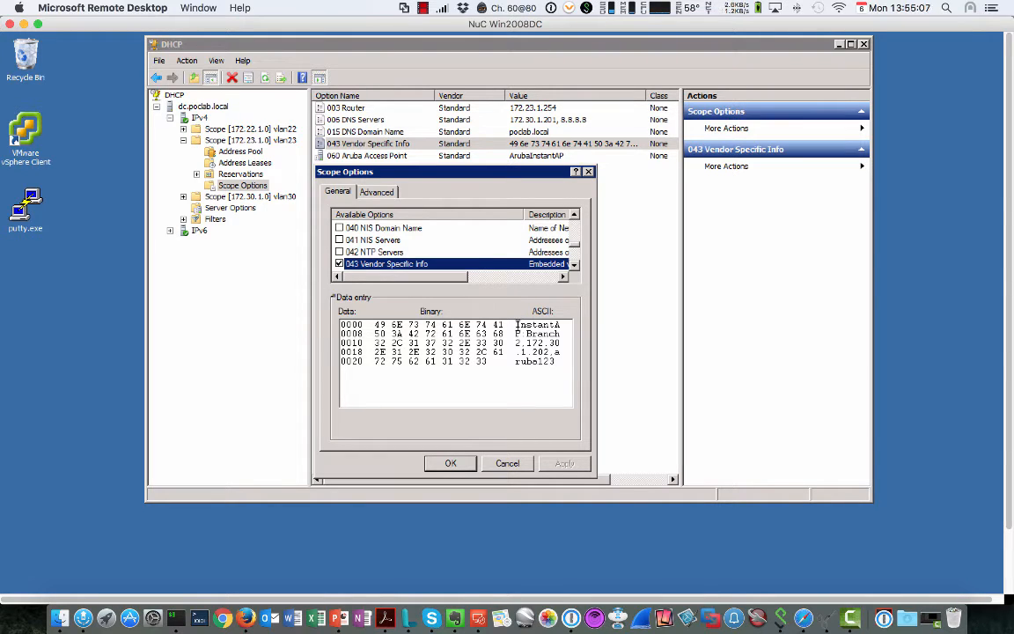
pyautogui.click(517, 334)
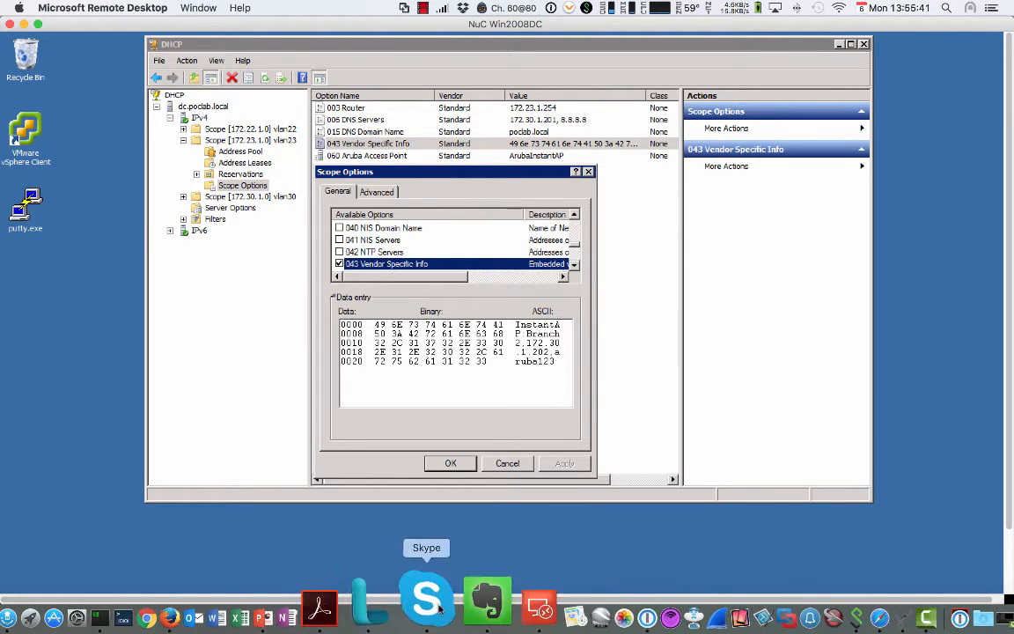
# Step: Check the Activate provisioning rule's AMP IP and organization, then return to Cluster-A's Instant dashboard
pyautogui.click(800, 596)
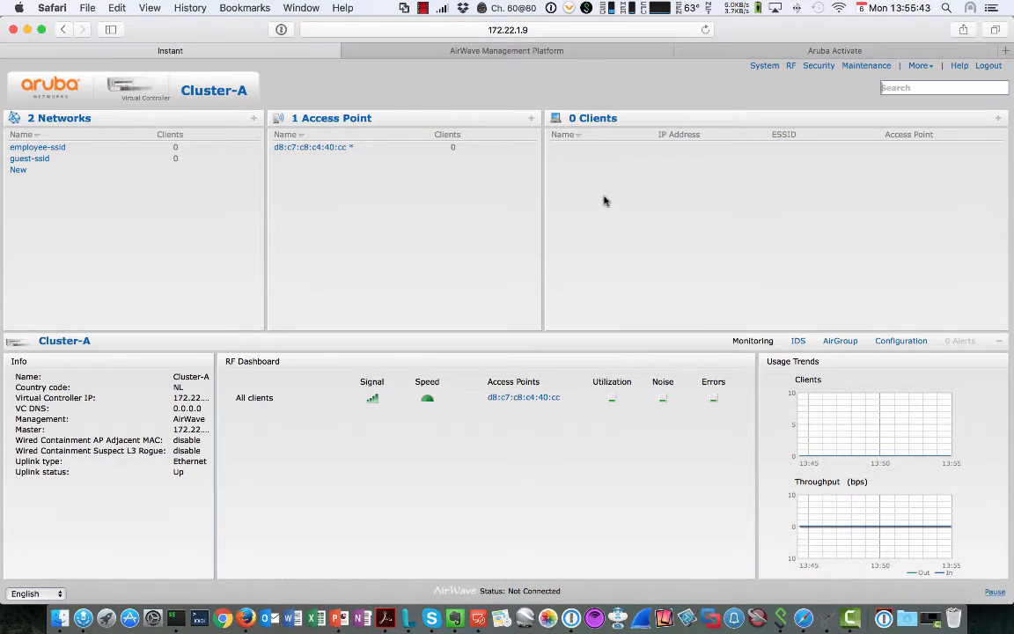
pyautogui.click(856, 53)
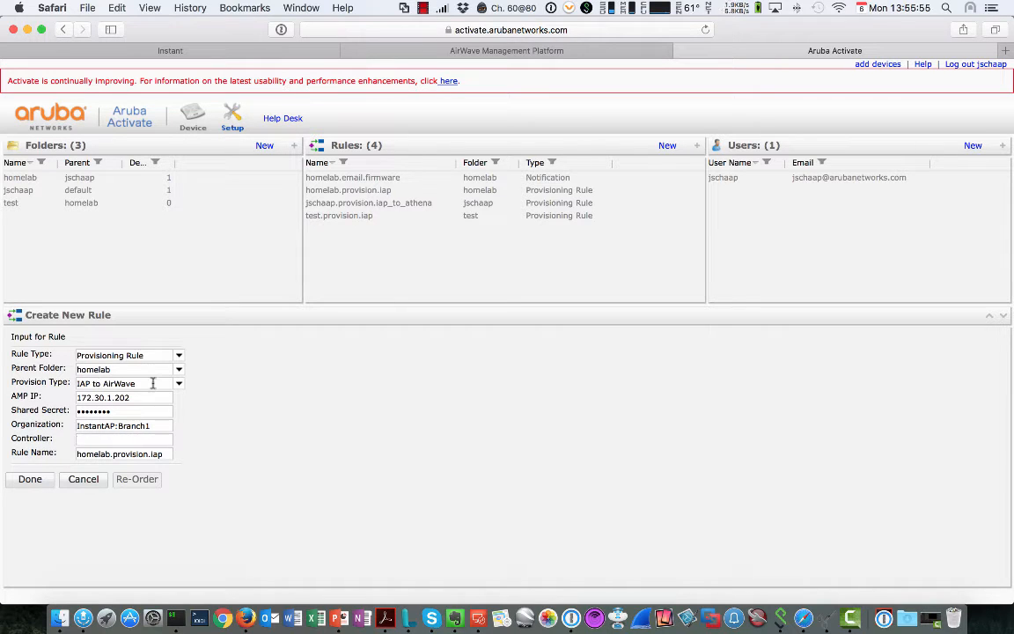
pyautogui.moveTo(80, 396); pyautogui.dragTo(132, 398)
pyautogui.moveTo(77, 426); pyautogui.dragTo(151, 427)
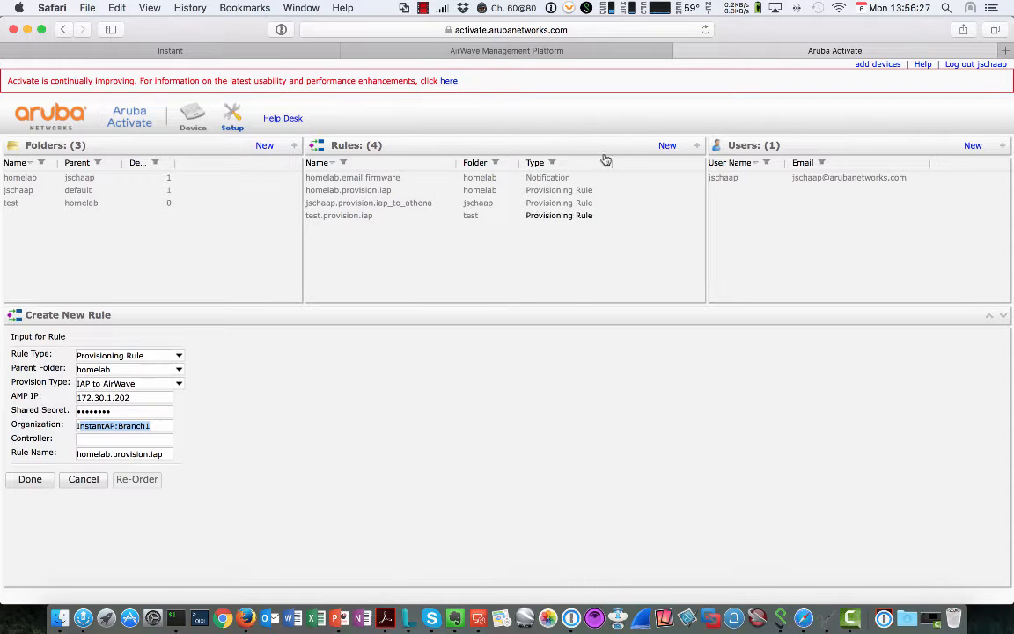
pyautogui.click(178, 52)
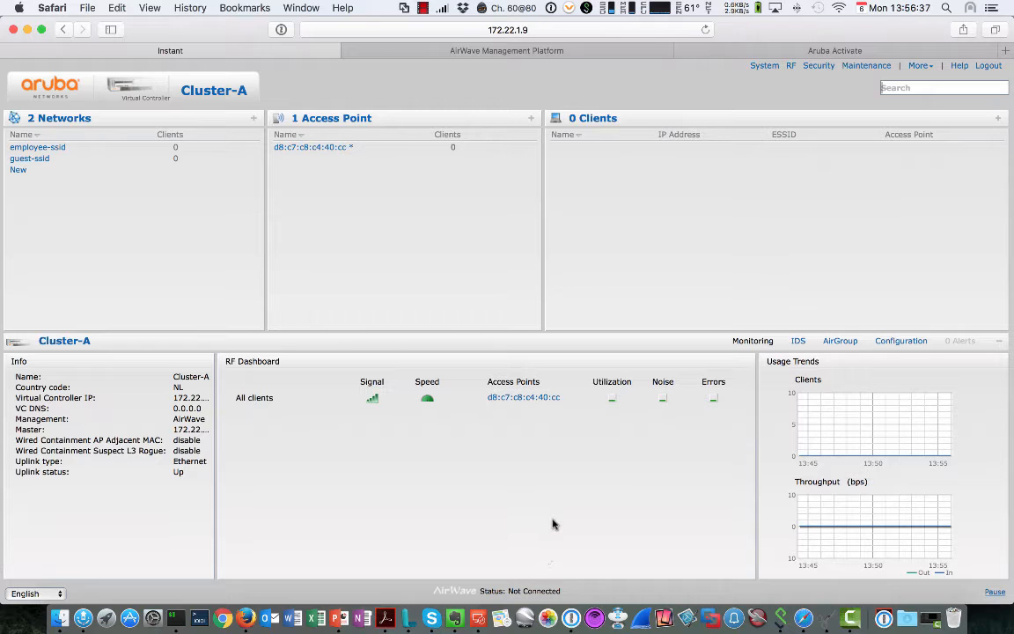
# Step: In Cluster-A's Admin settings, enter AirWave organization Instant:Branch1 and server 172.30.1.202
pyautogui.click(764, 67)
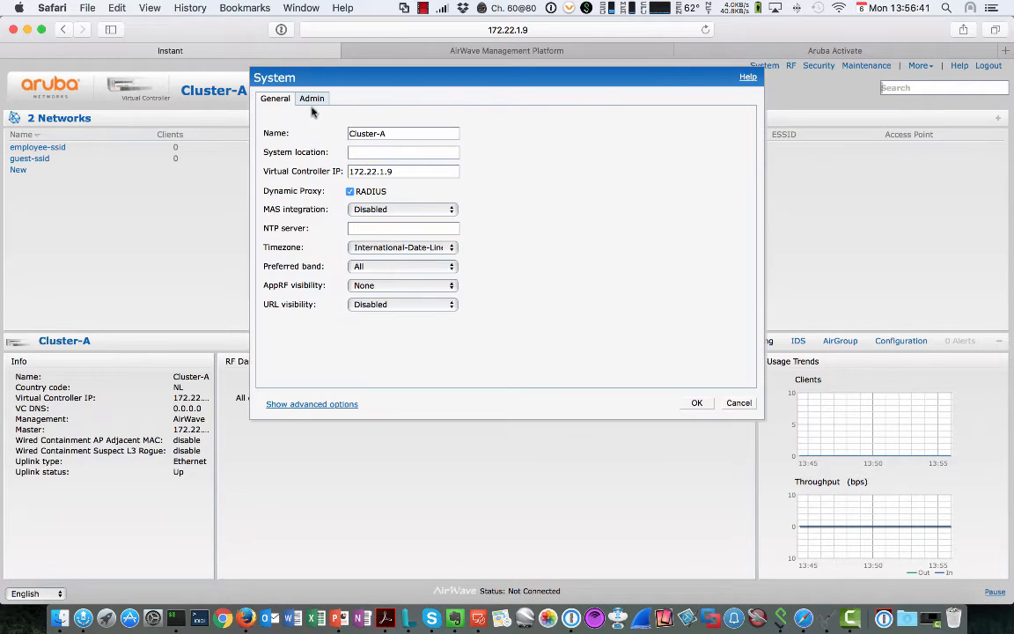
pyautogui.click(313, 100)
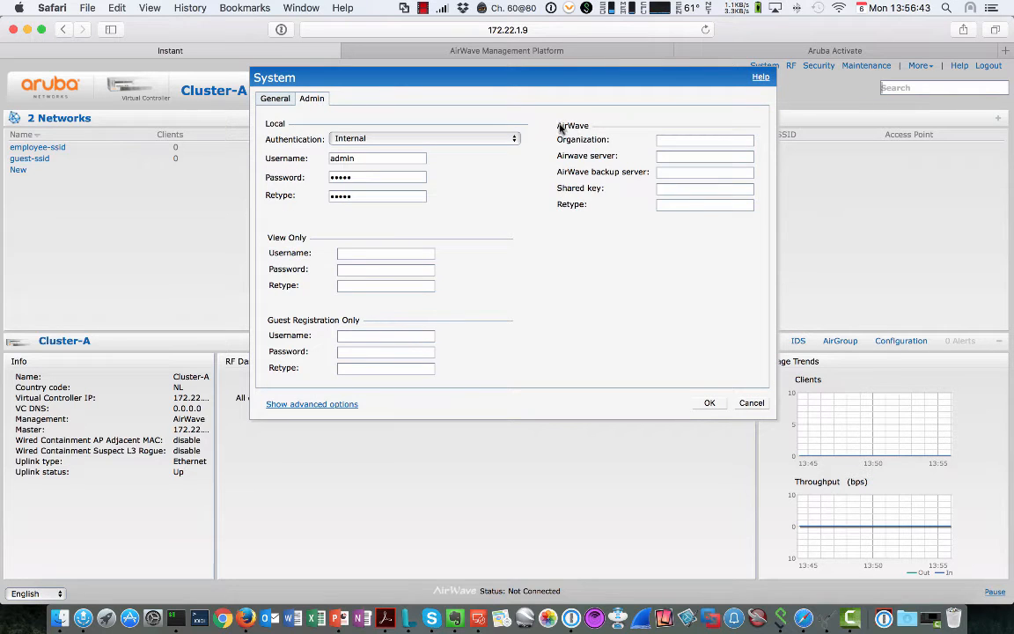
pyautogui.click(686, 140)
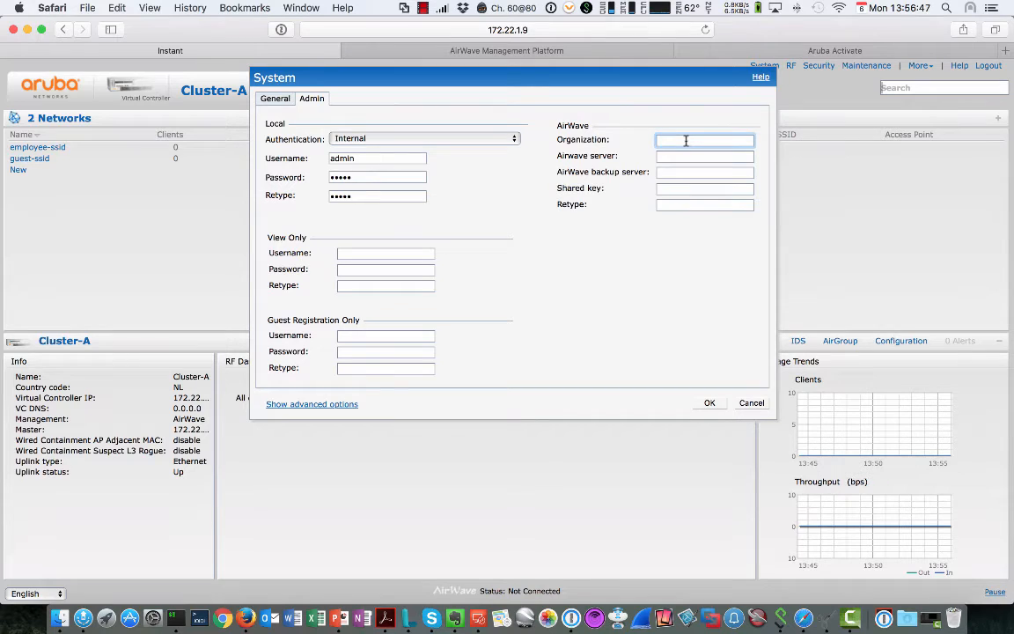
pyautogui.write('Instant:Branch1')
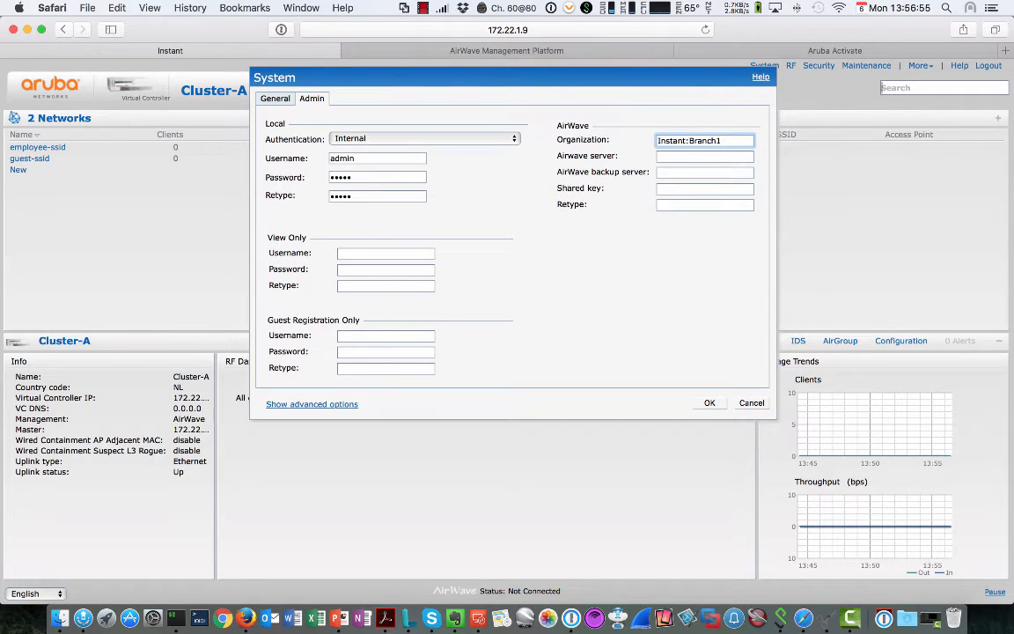
pyautogui.click(704, 155)
pyautogui.write('172.')
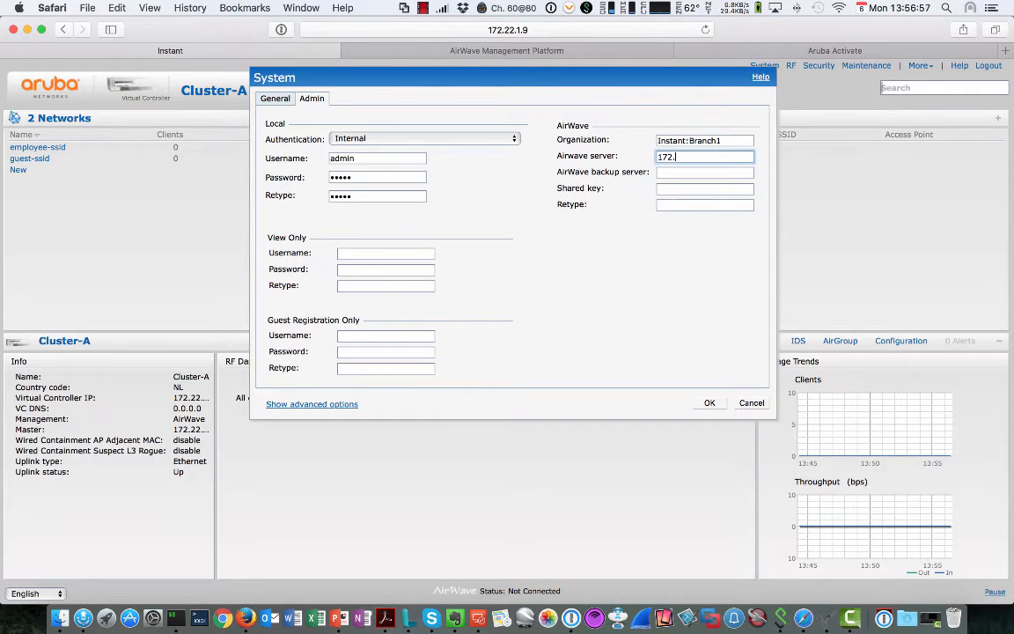
pyautogui.write('30.1.202')
# Step: Enter and confirm the AirWave shared key, then save the settings
pyautogui.click(704, 173)
pyautogui.click(704, 189)
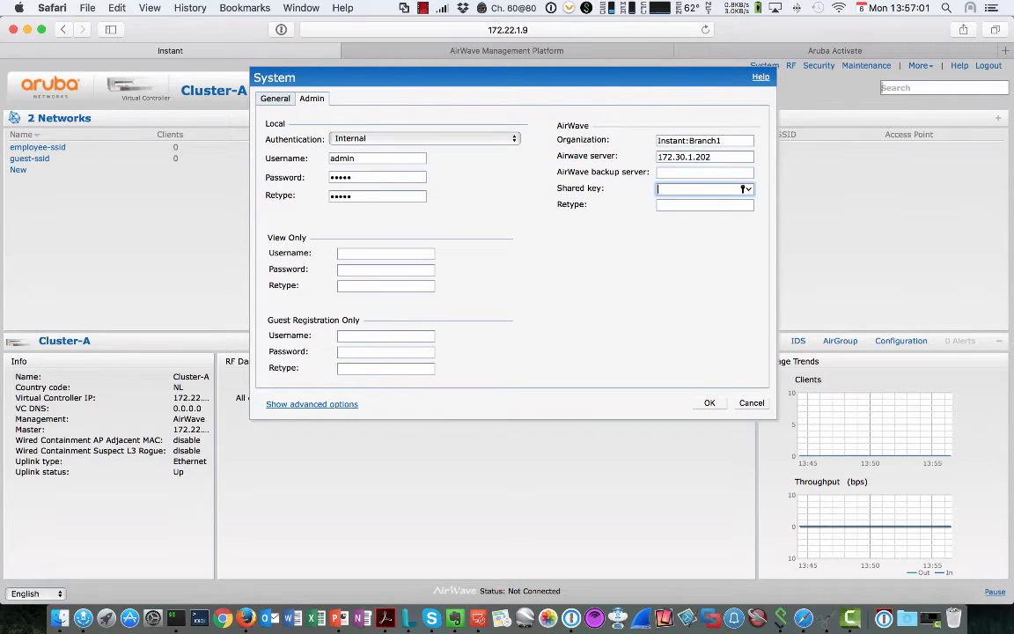
pyautogui.write('*******')
pyautogui.press('Tab')
pyautogui.write('*****')
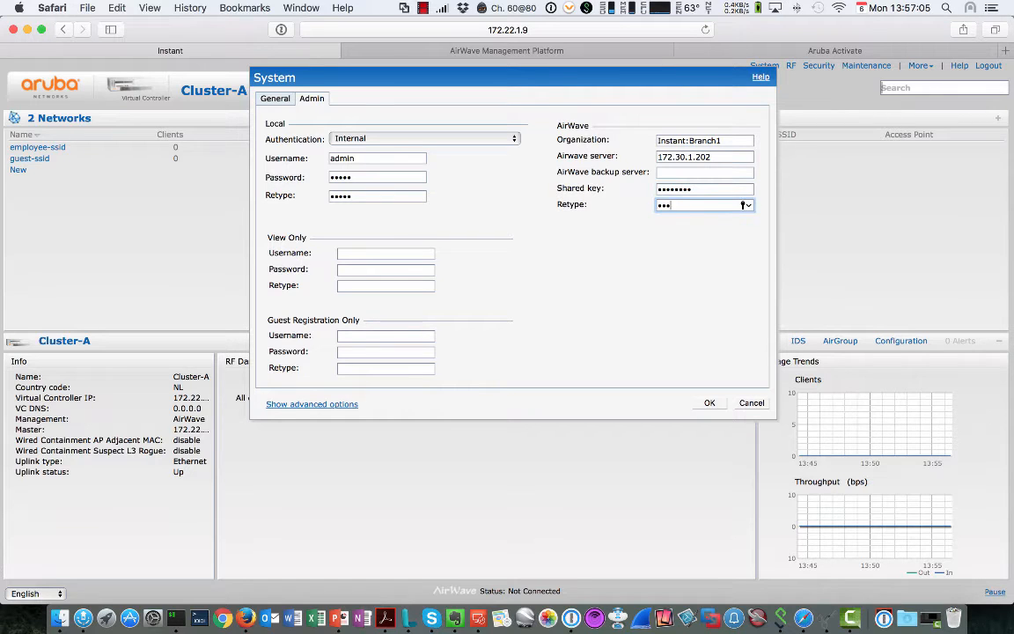
pyautogui.write('***')
pyautogui.click(709, 403)
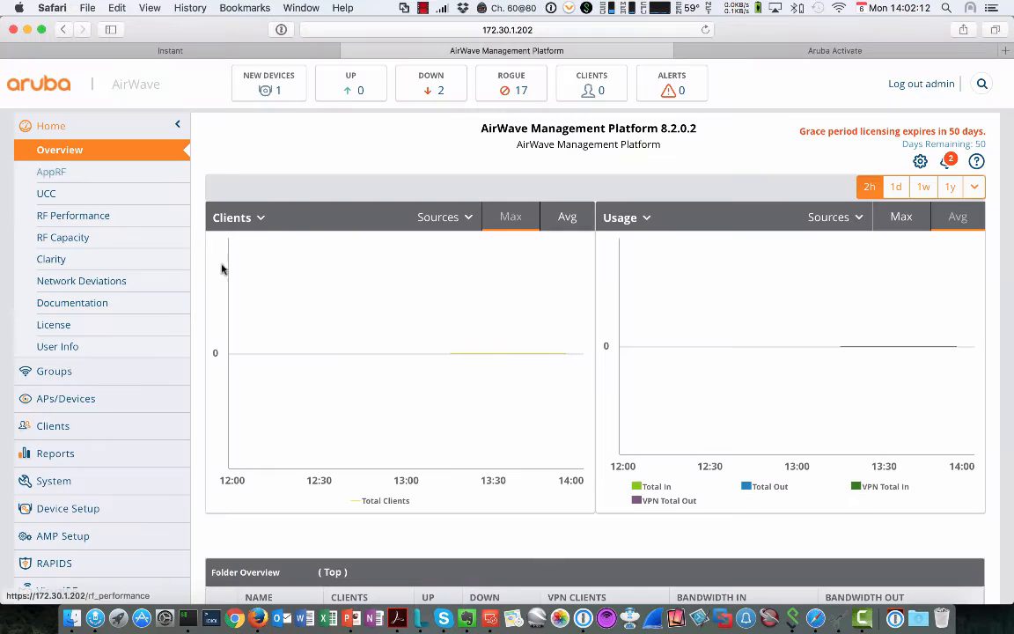
# Step: Switch to the AirWave home overview, which shows 1 new device and 2 down
pyautogui.moveTo(321, 357)
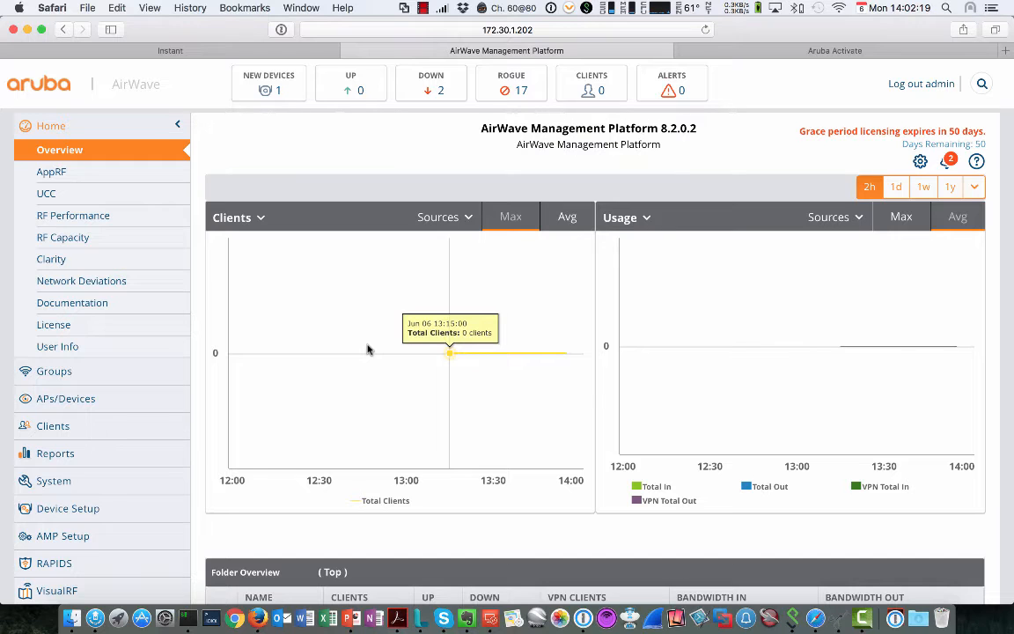
# Step: Open AMP Setup > Users and check the user note auto-provisioned from Cluster-A
pyautogui.click(268, 92)
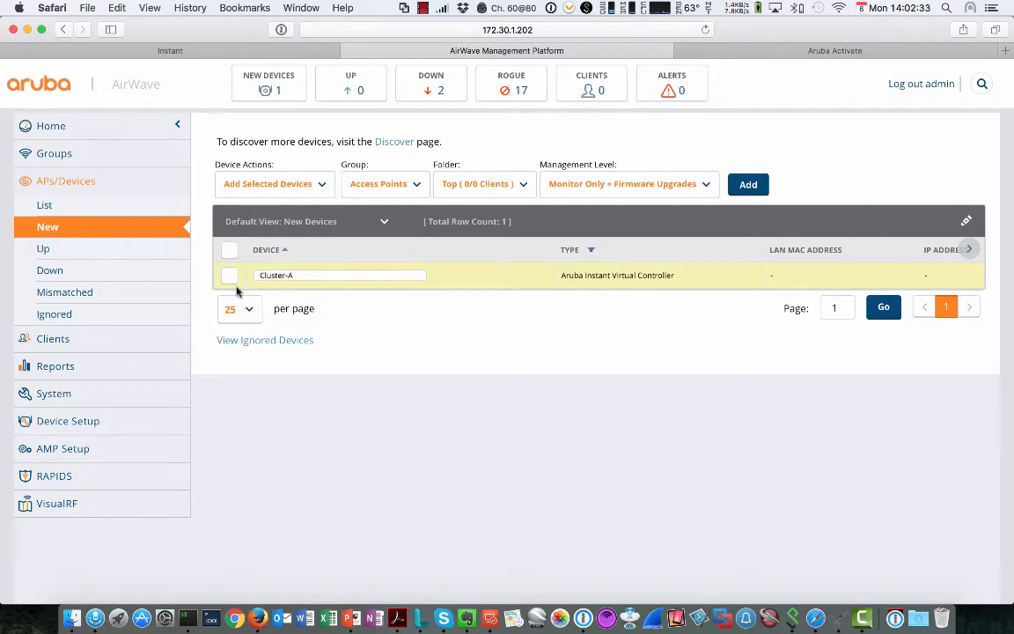
pyautogui.click(66, 449)
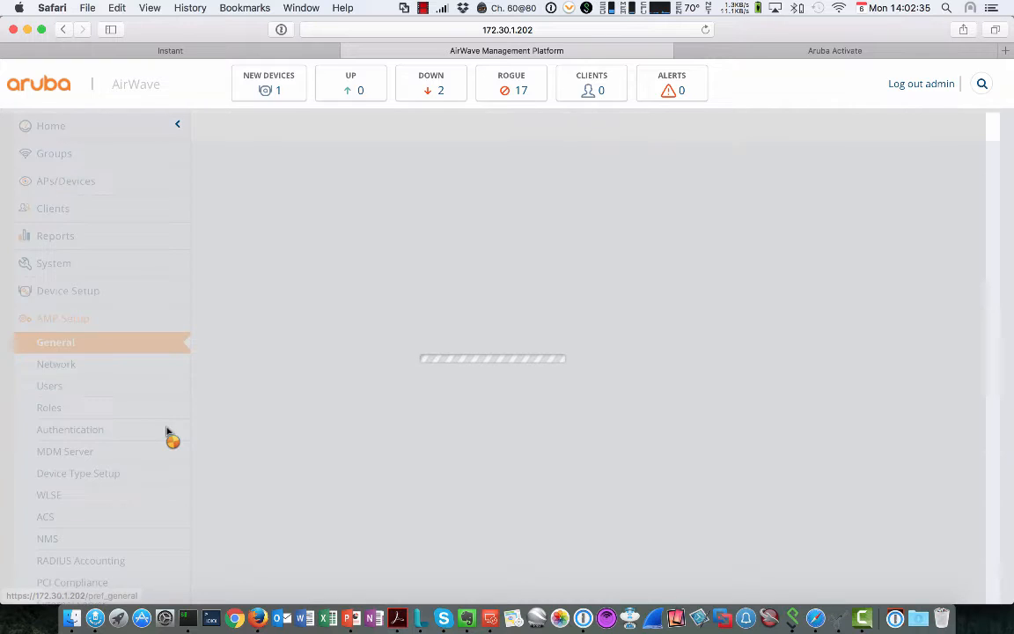
pyautogui.click(80, 389)
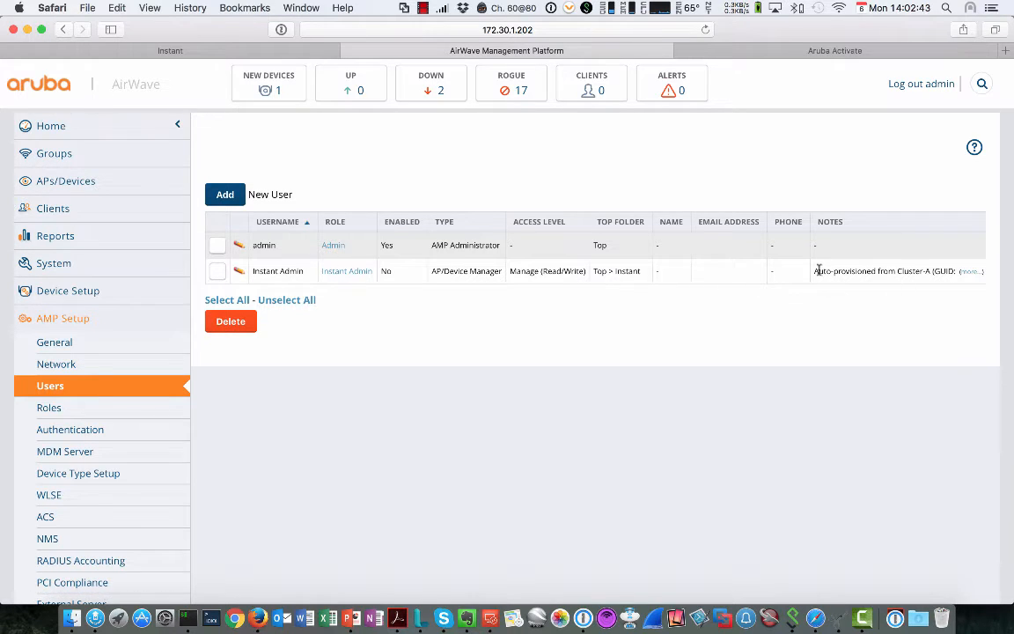
pyautogui.moveTo(814, 270); pyautogui.dragTo(959, 270)
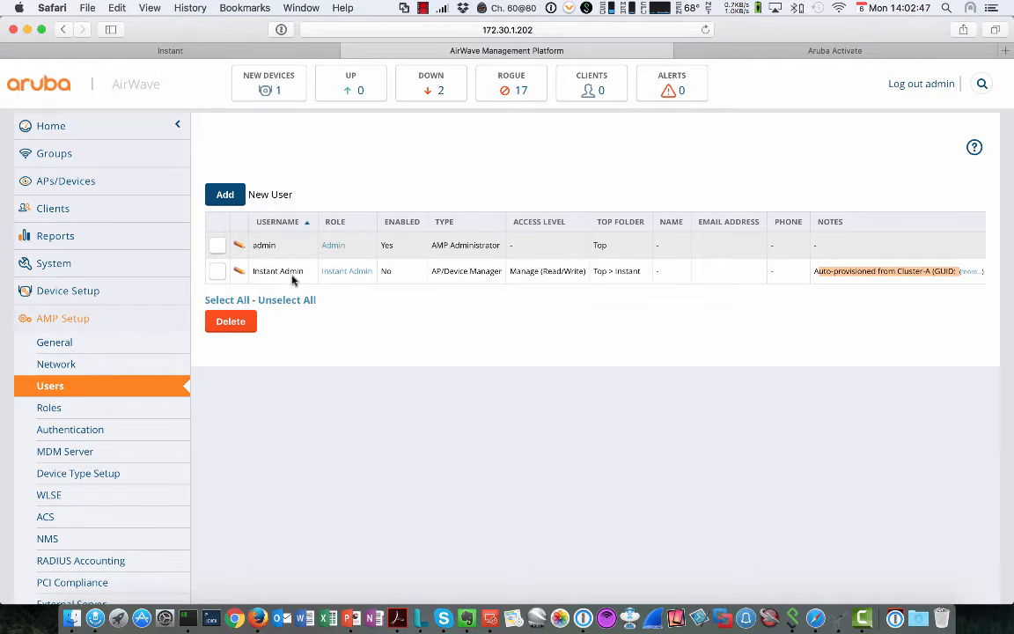
# Step: Review the Instant Admin role's details under Roles, then return to Users
pyautogui.click(48, 409)
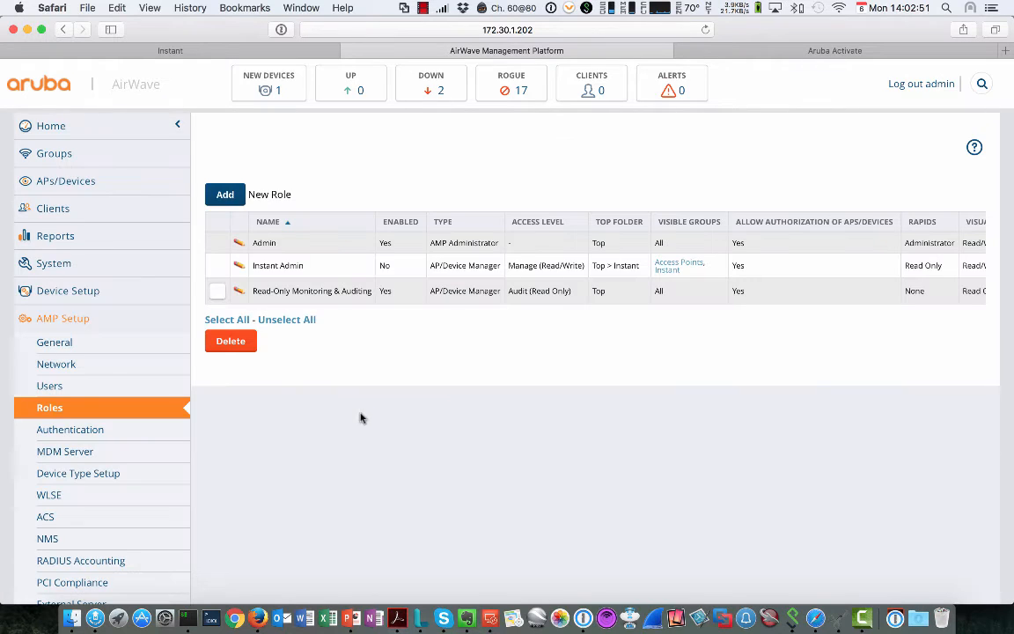
pyautogui.moveTo(254, 265); pyautogui.dragTo(475, 267)
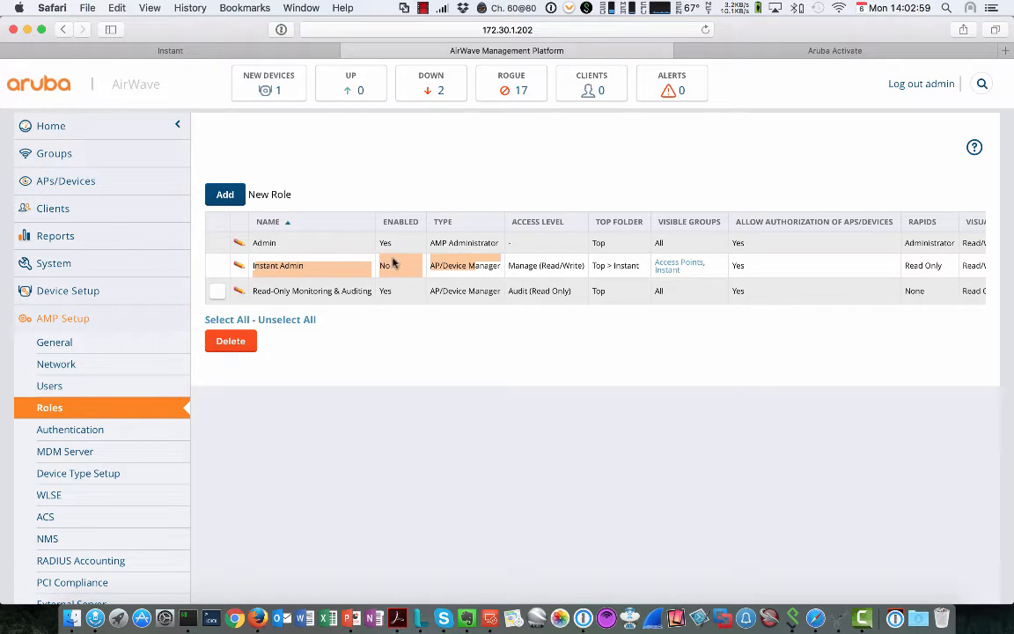
pyautogui.click(51, 384)
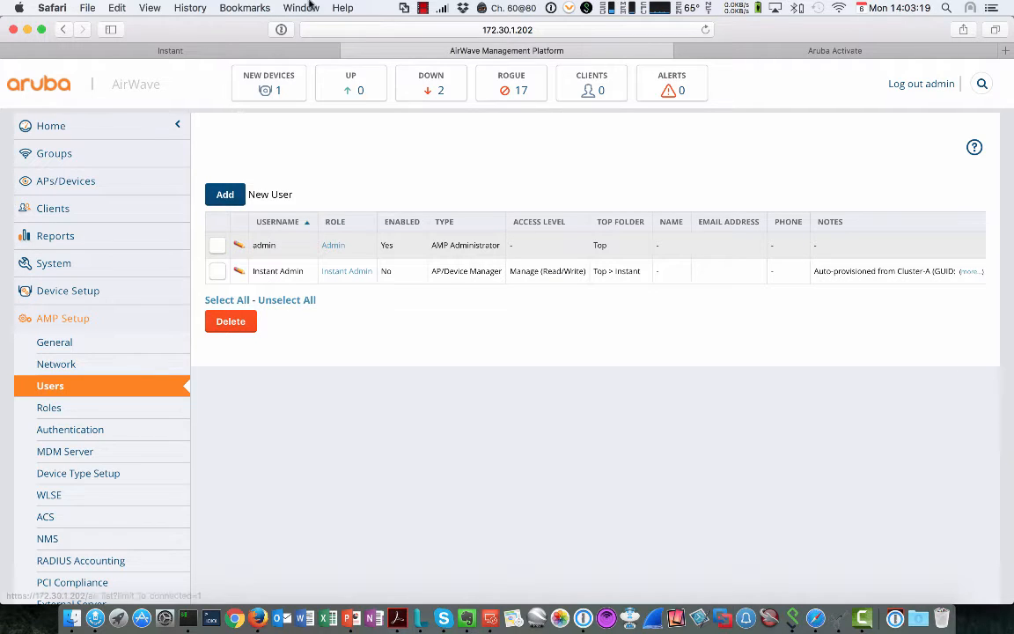
# Step: Select Cluster-A in New Devices and add it to group Instant, folder Top > Instant > Branch1
pyautogui.click(277, 92)
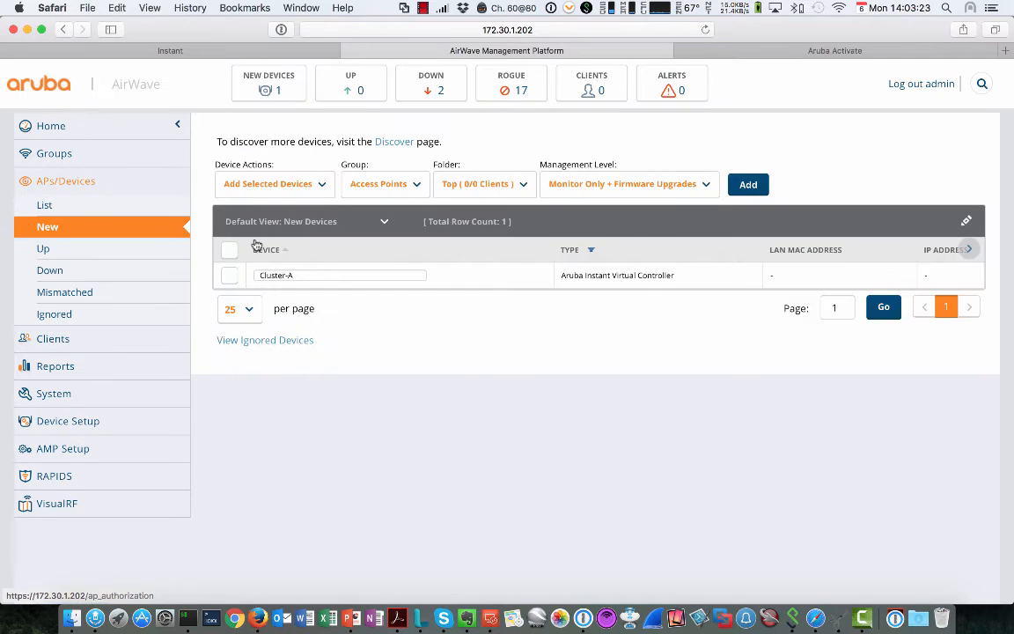
pyautogui.click(227, 275)
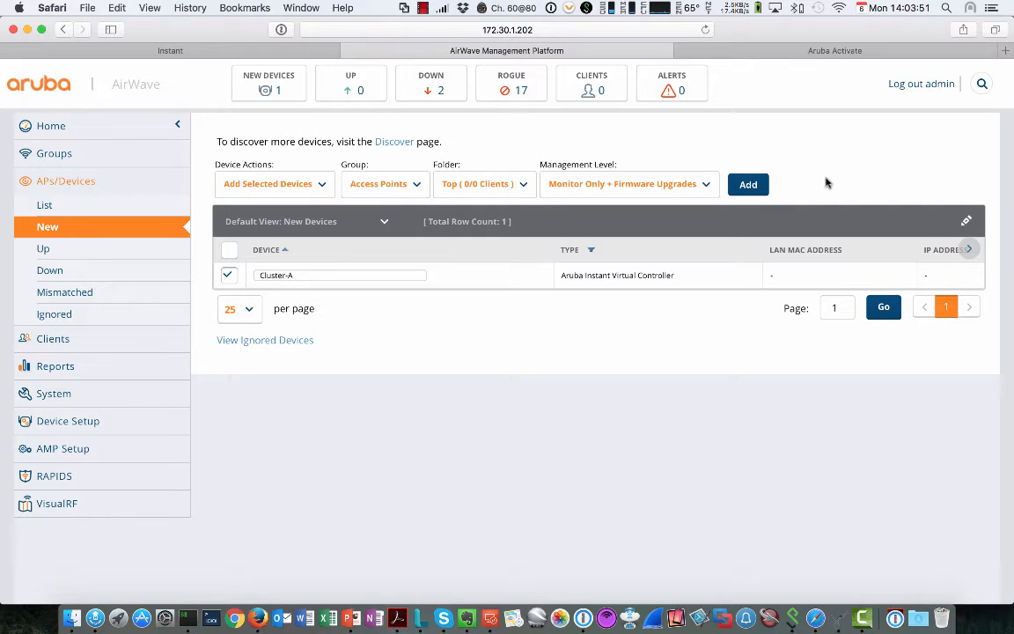
pyautogui.click(749, 185)
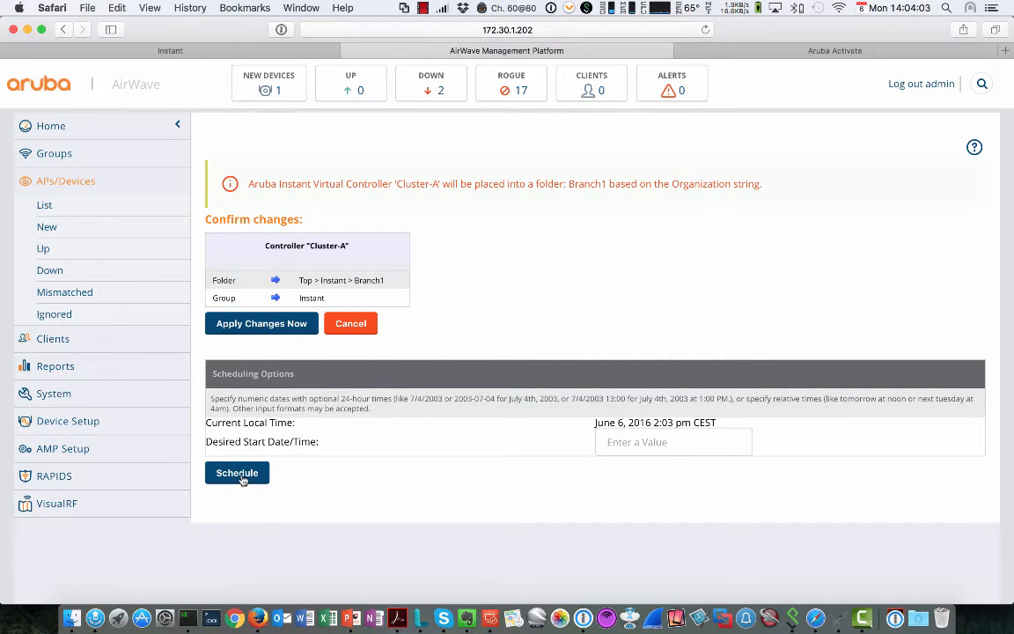
# Step: Apply adding Cluster-A so New Devices drops to 0
pyautogui.click(247, 325)
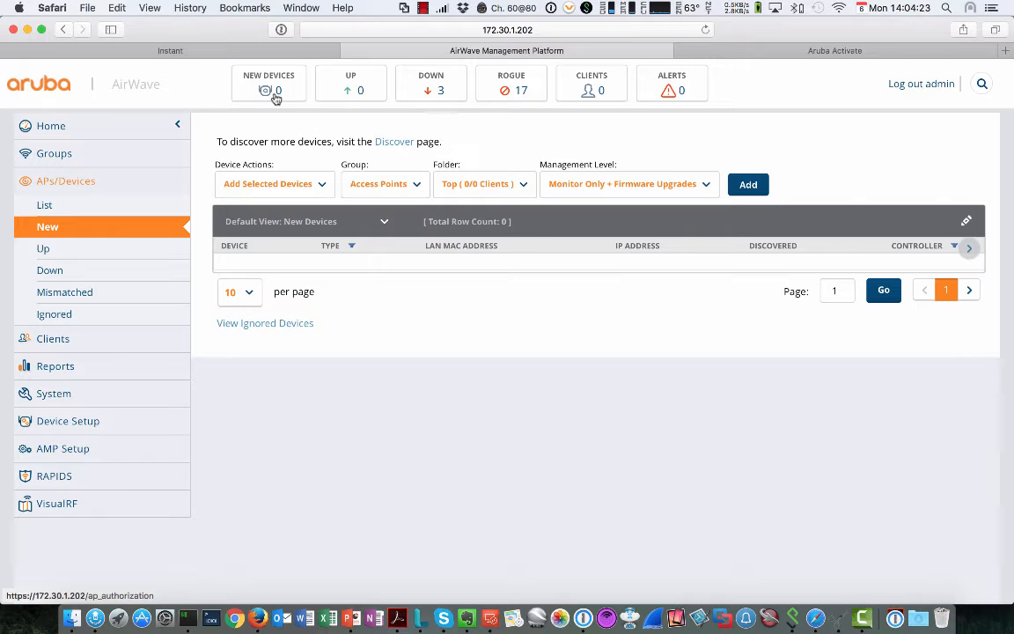
# Step: Return to the AirWave home overview showing 2 devices up and 2 down
pyautogui.press('super')
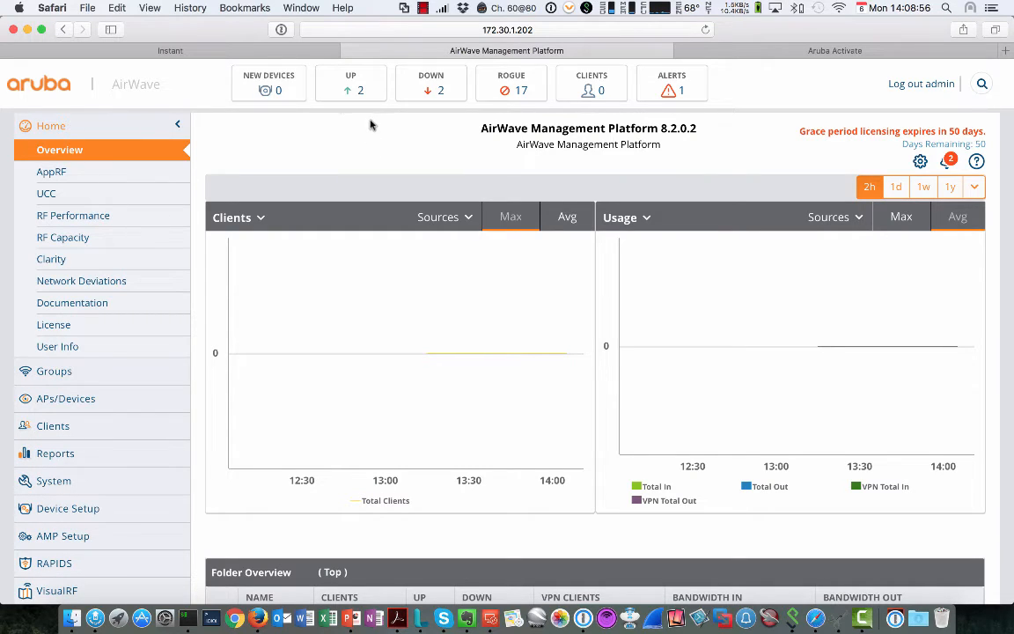
pyautogui.click(361, 91)
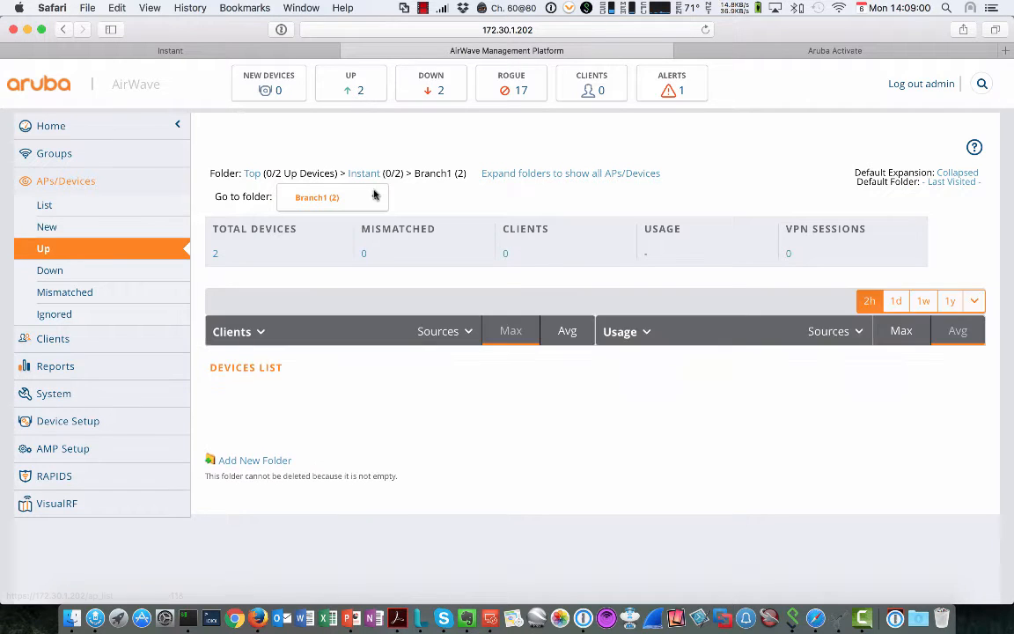
pyautogui.click(375, 197)
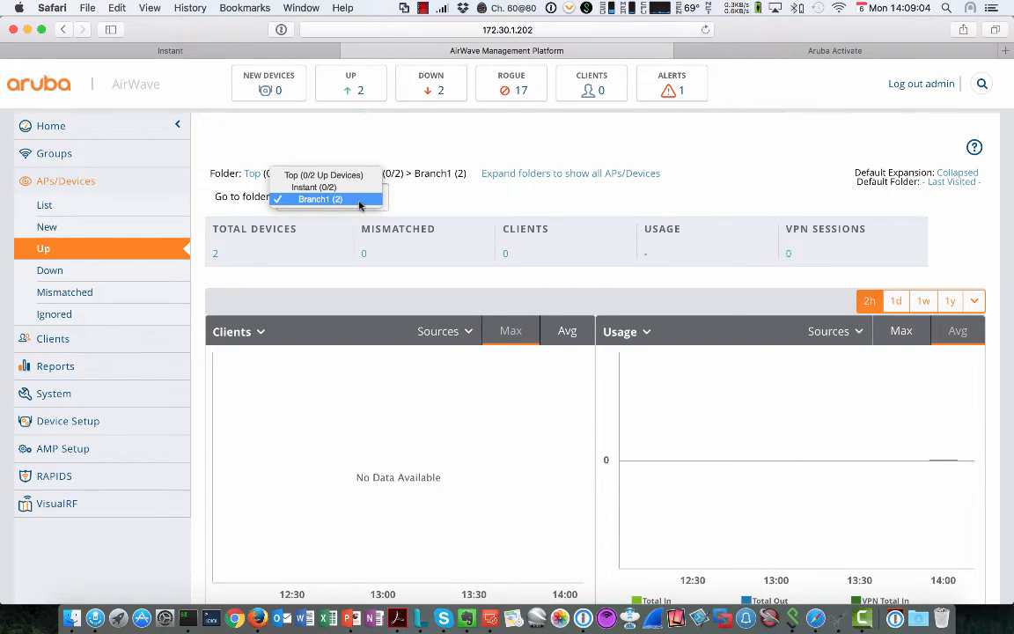
pyautogui.click(499, 425)
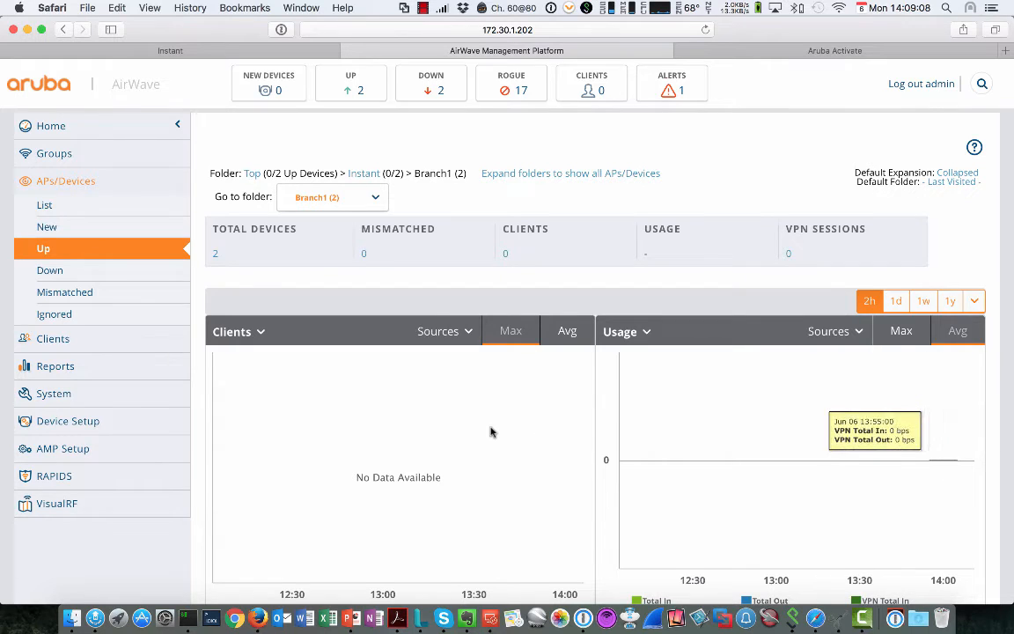
pyautogui.scroll(-5, 499, 425)
pyautogui.moveTo(246, 410)
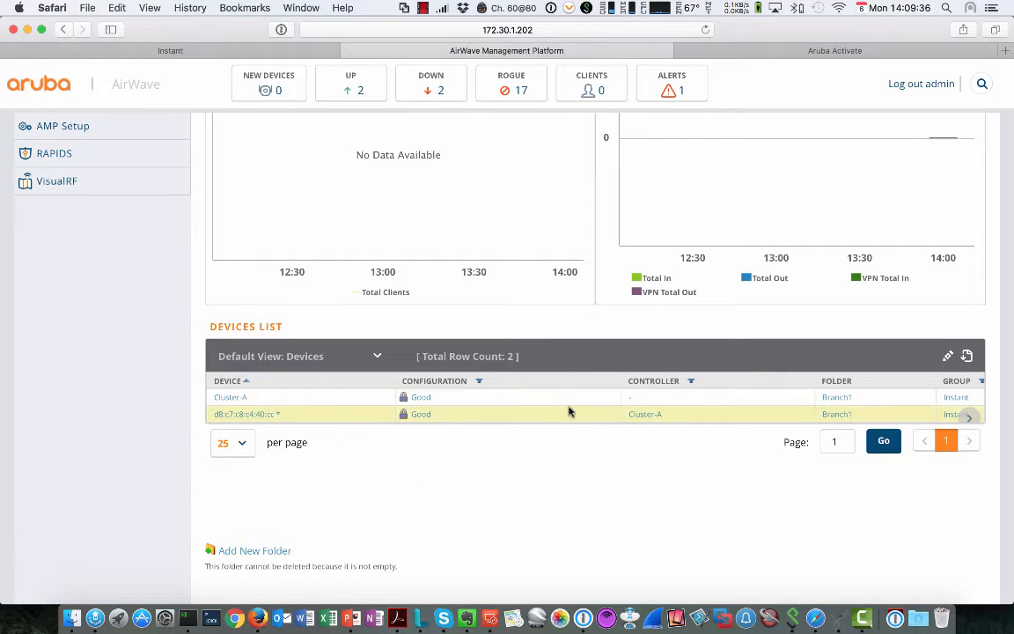
pyautogui.hscroll(3, 568, 412)
pyautogui.hscroll(10, 570, 411)
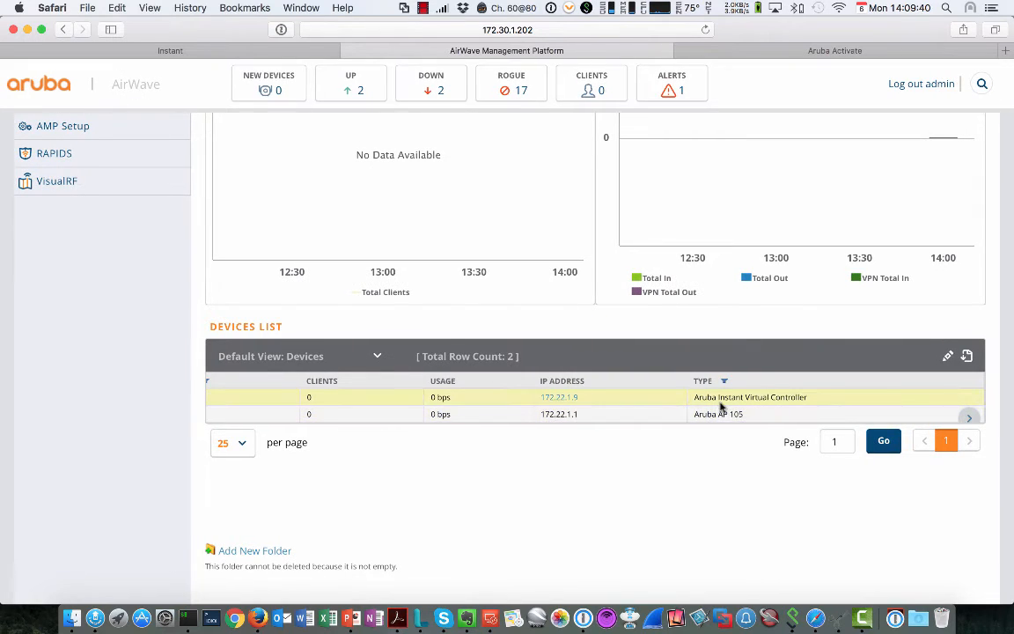
pyautogui.moveTo(699, 398); pyautogui.dragTo(795, 397)
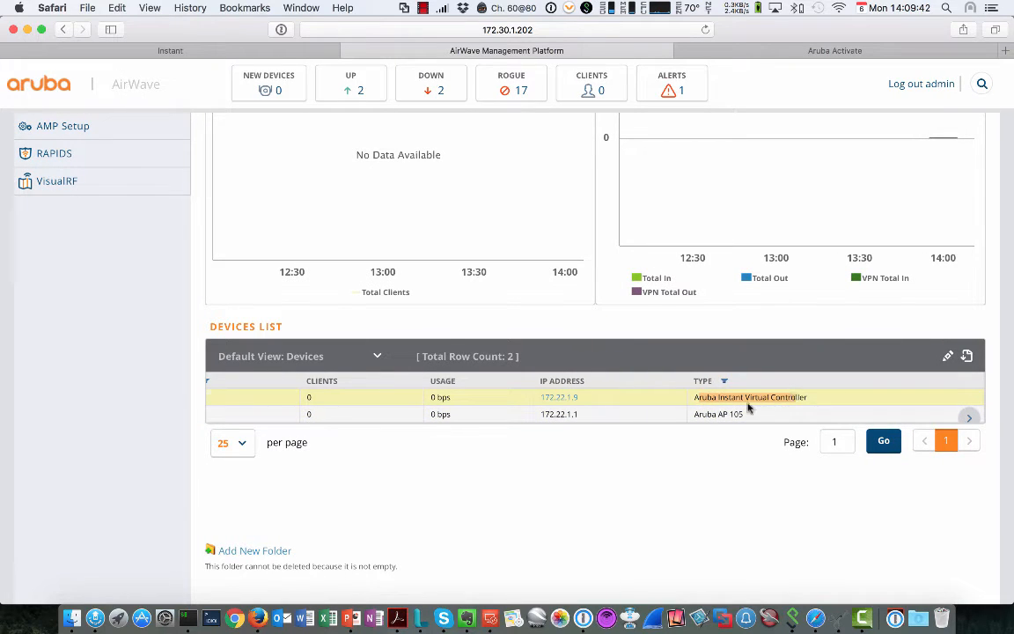
pyautogui.moveTo(710, 412); pyautogui.dragTo(769, 413)
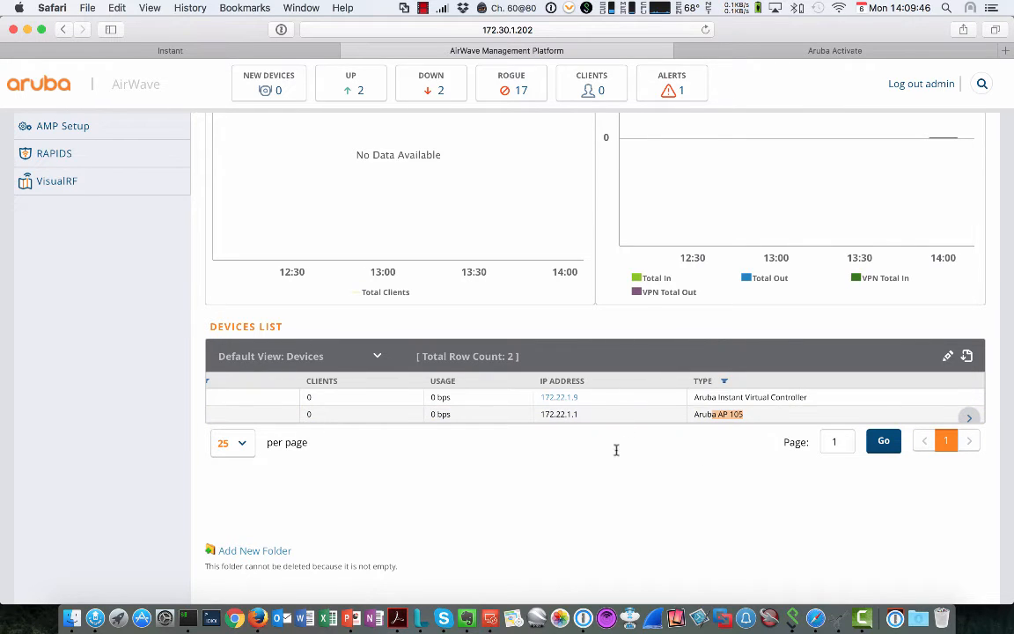
pyautogui.hscroll(-10, 475, 413)
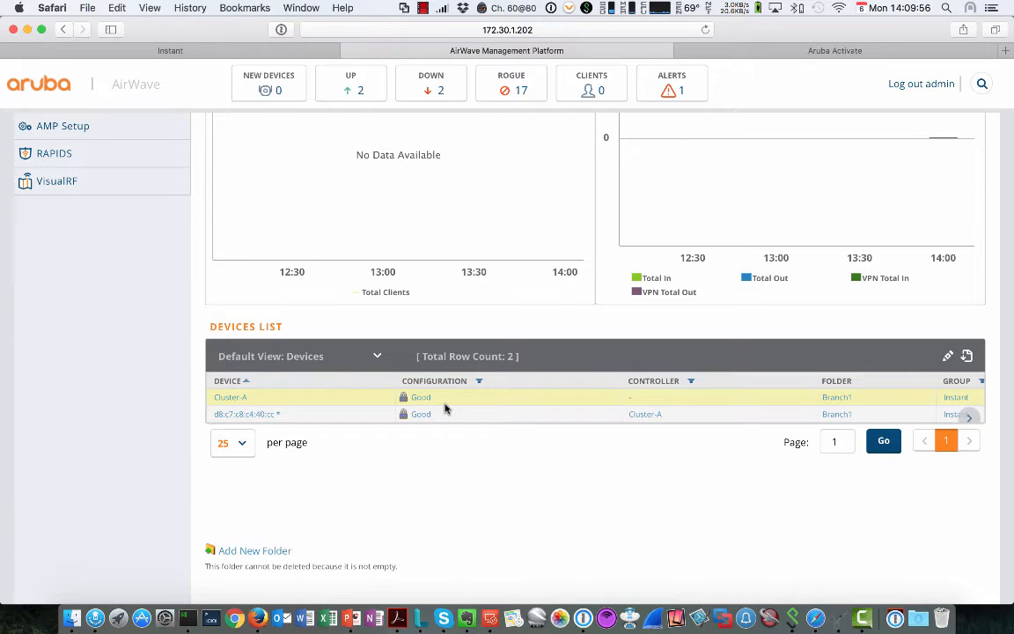
pyautogui.scroll(2, 53, 313)
pyautogui.scroll(5, 61, 315)
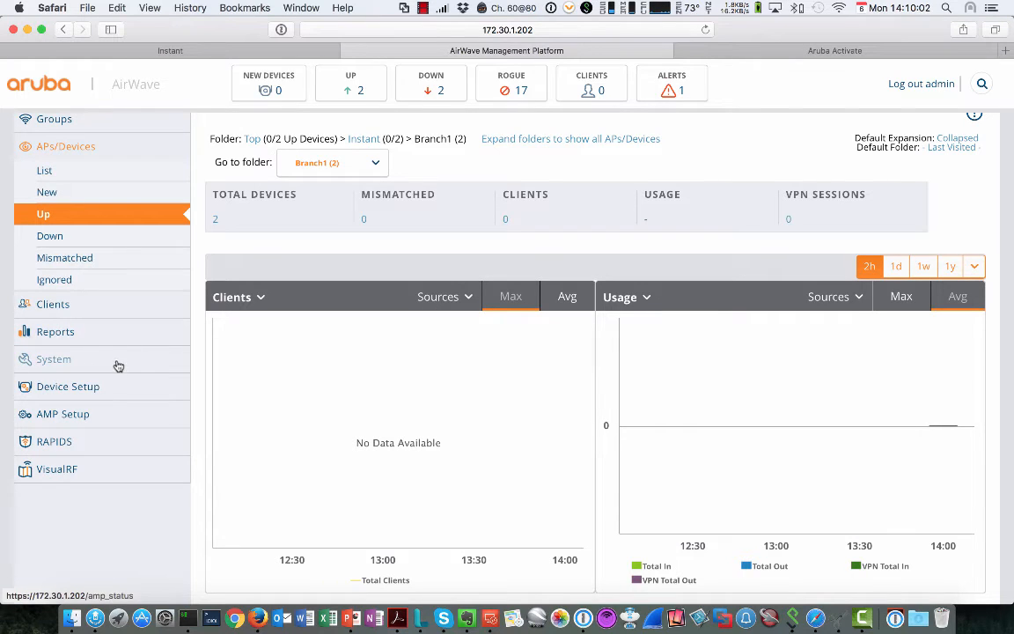
pyautogui.scroll(1, 53, 229)
# Step: Open the Instant group's monitoring page and check its Group Devices: 3 up, 0 mismatched
pyautogui.click(44, 153)
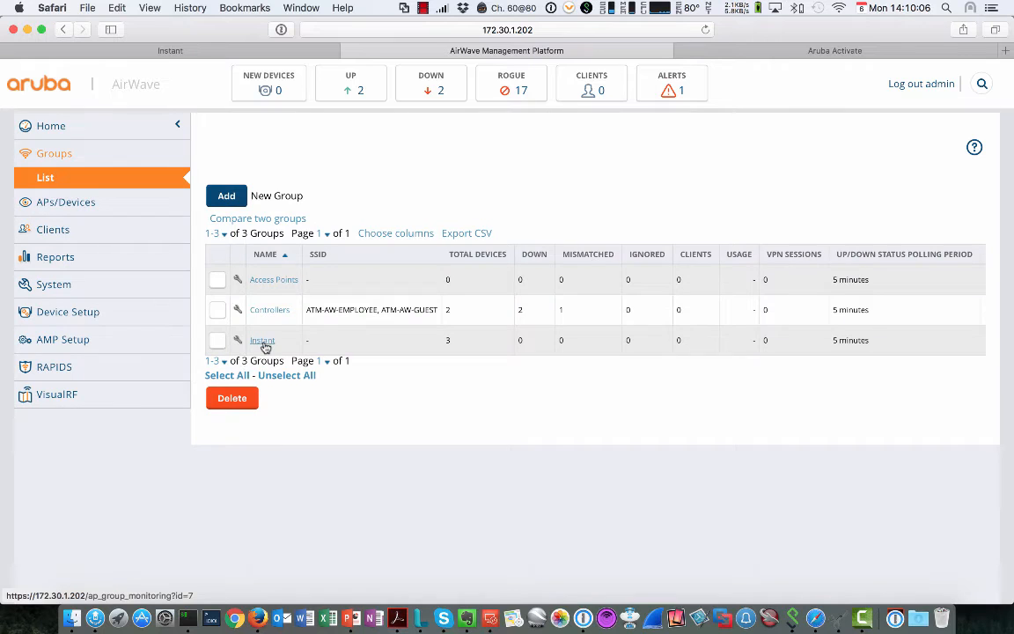
pyautogui.click(262, 342)
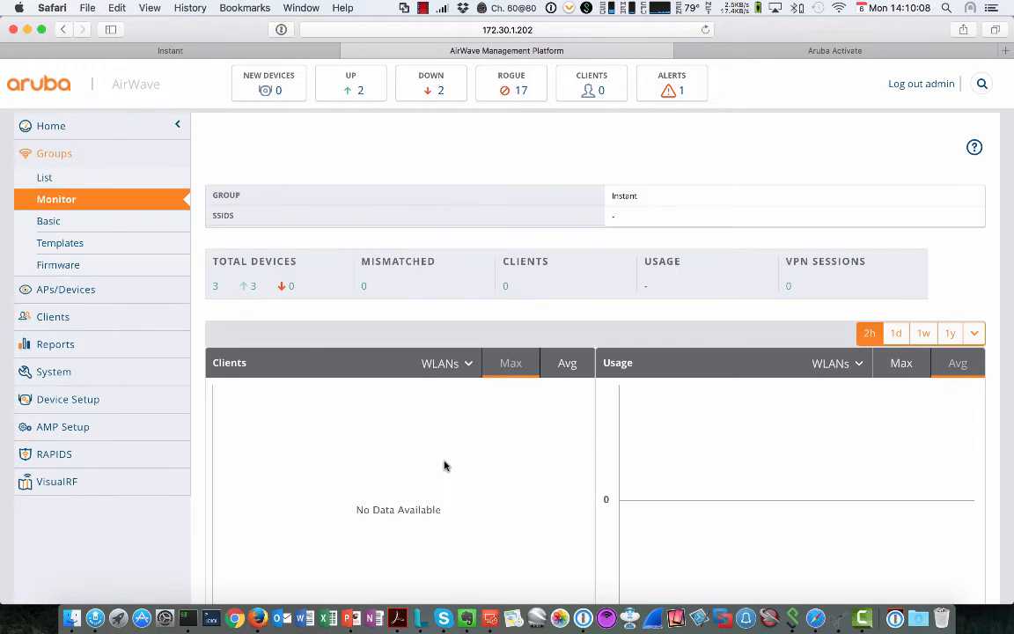
pyautogui.scroll(-1, 445, 466)
pyautogui.scroll(-5, 445, 466)
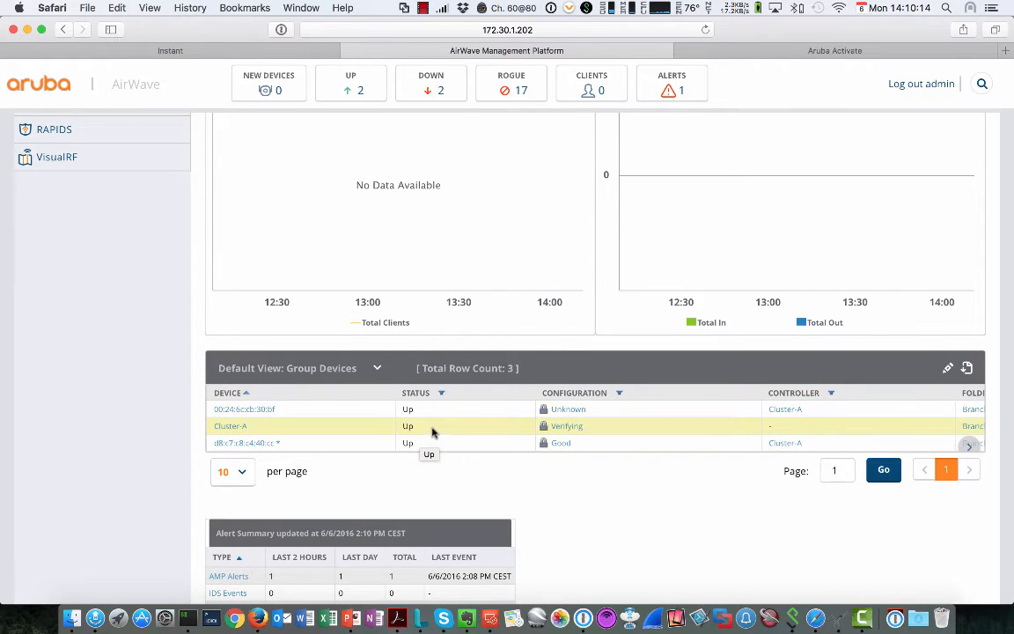
pyautogui.moveTo(250, 414)
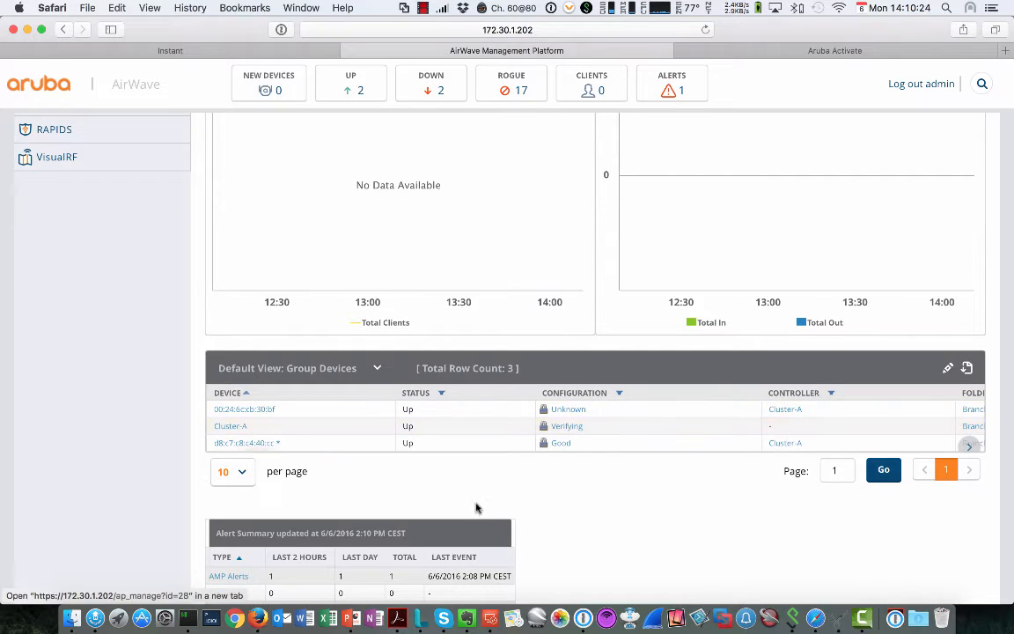
pyautogui.scroll(2, 571, 542)
pyautogui.scroll(6, 292, 360)
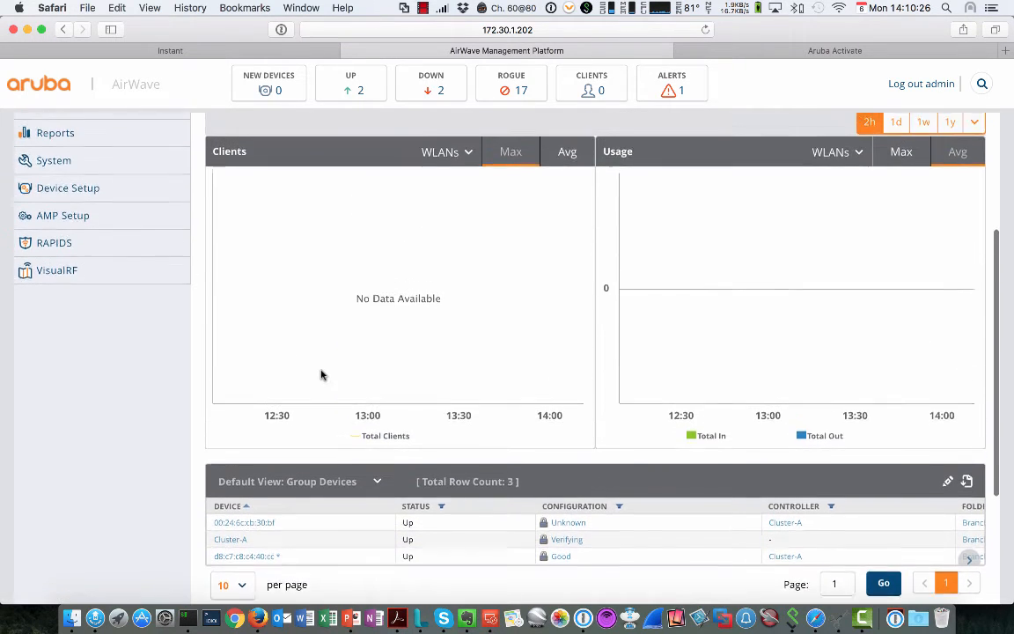
pyautogui.scroll(2, 317, 374)
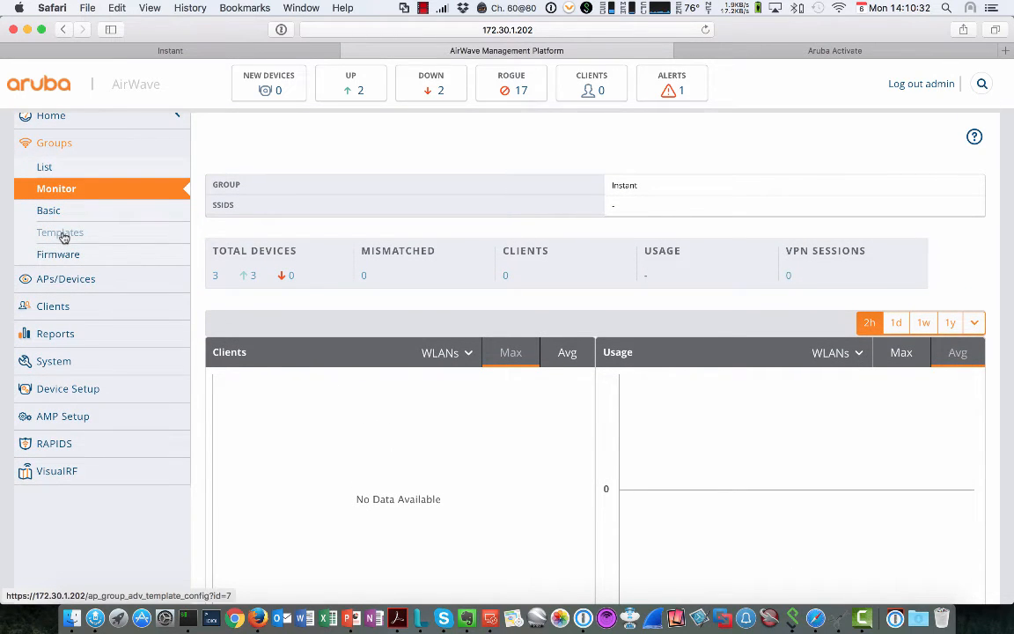
# Step: Inspect the Instant Thin AP template for firmware 6.4.4.4-4.2.3.0_54225, then go back to Groups
pyautogui.click(62, 233)
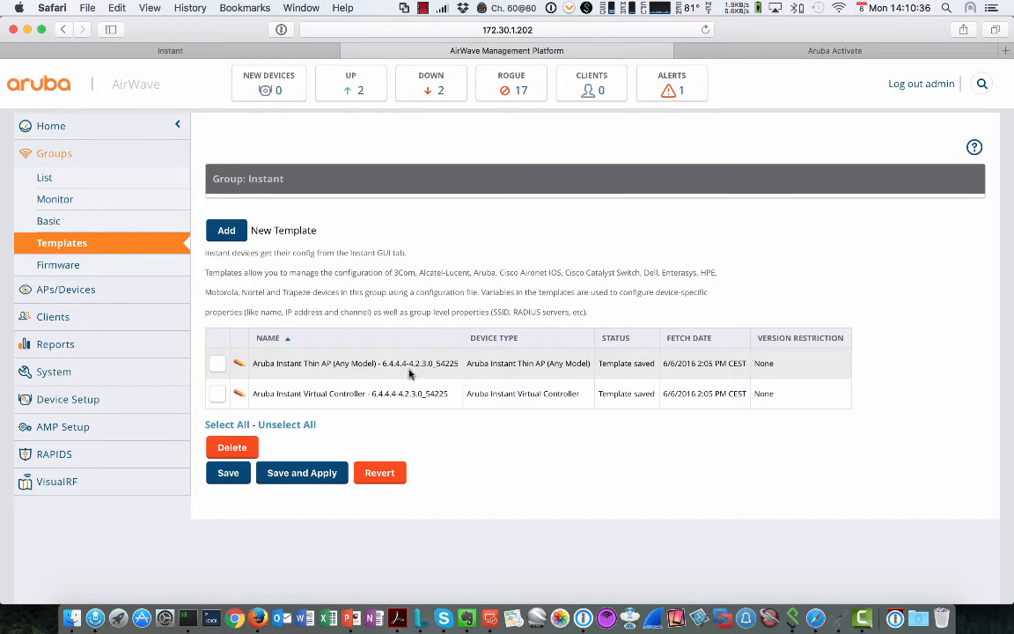
pyautogui.click(239, 364)
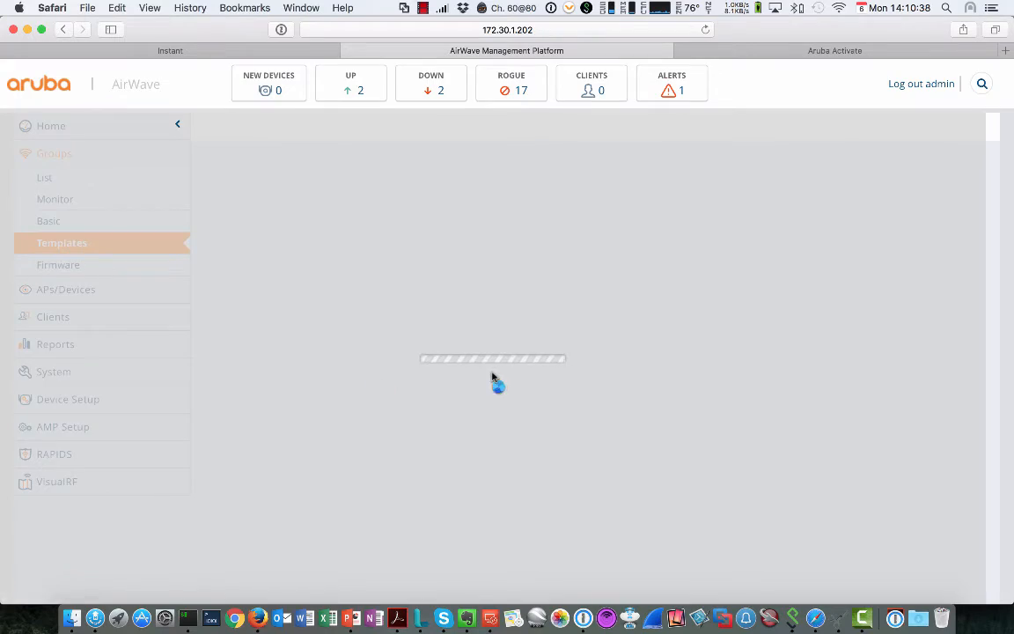
pyautogui.scroll(-10, 384, 368)
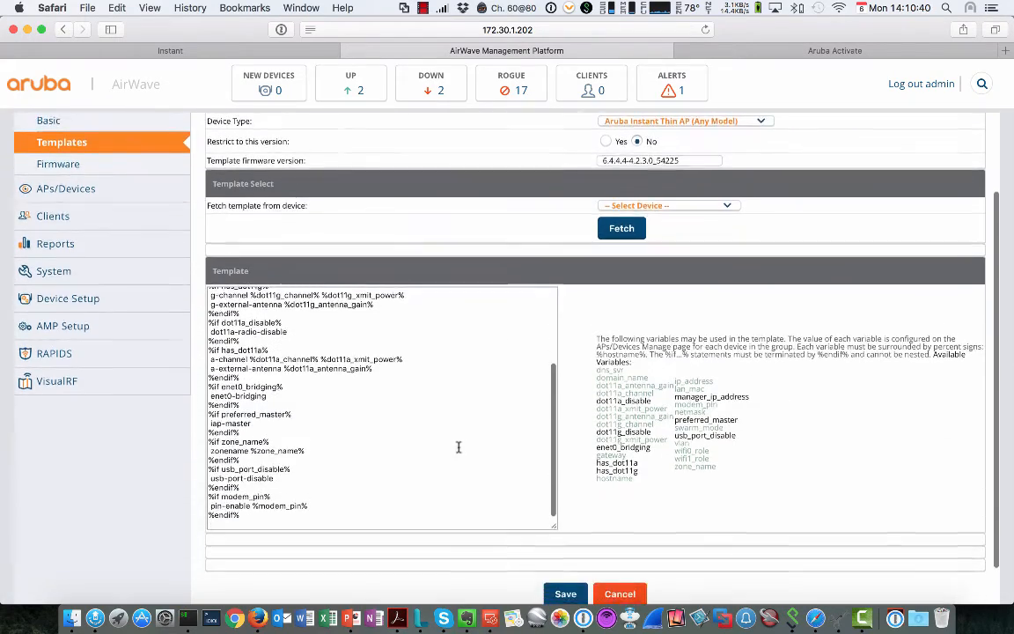
pyautogui.scroll(10, 457, 447)
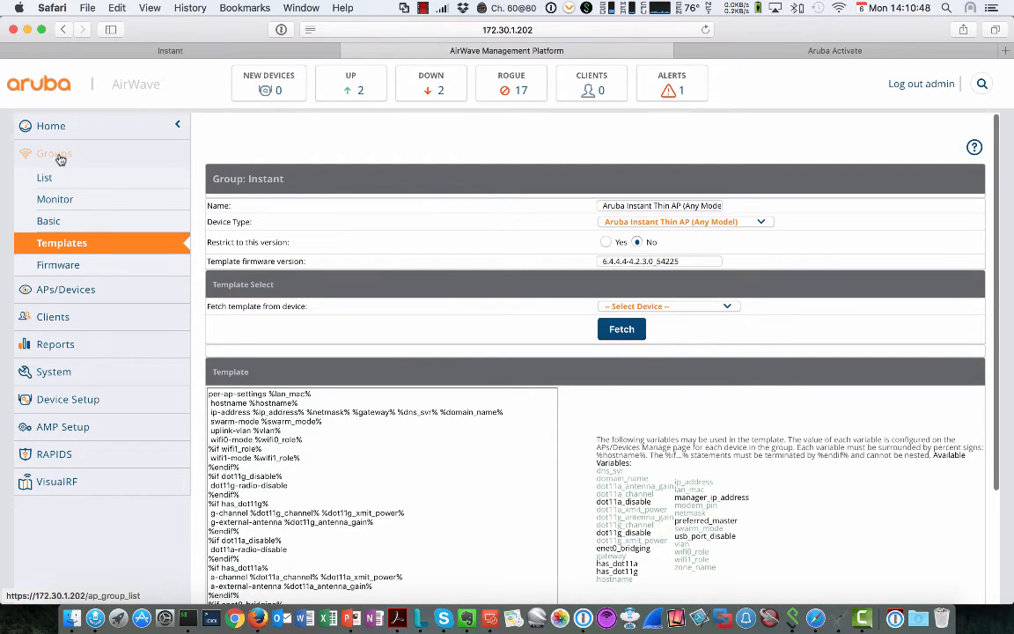
pyautogui.click(58, 156)
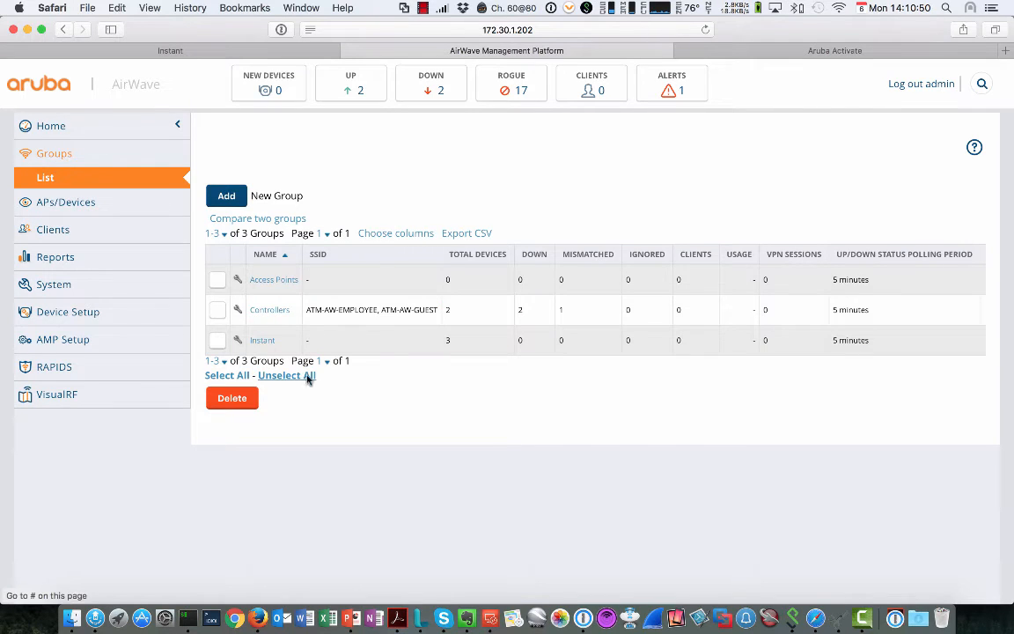
# Step: Set Enable Instant GUI Config to Yes in the Instant group's basic settings
pyautogui.click(239, 343)
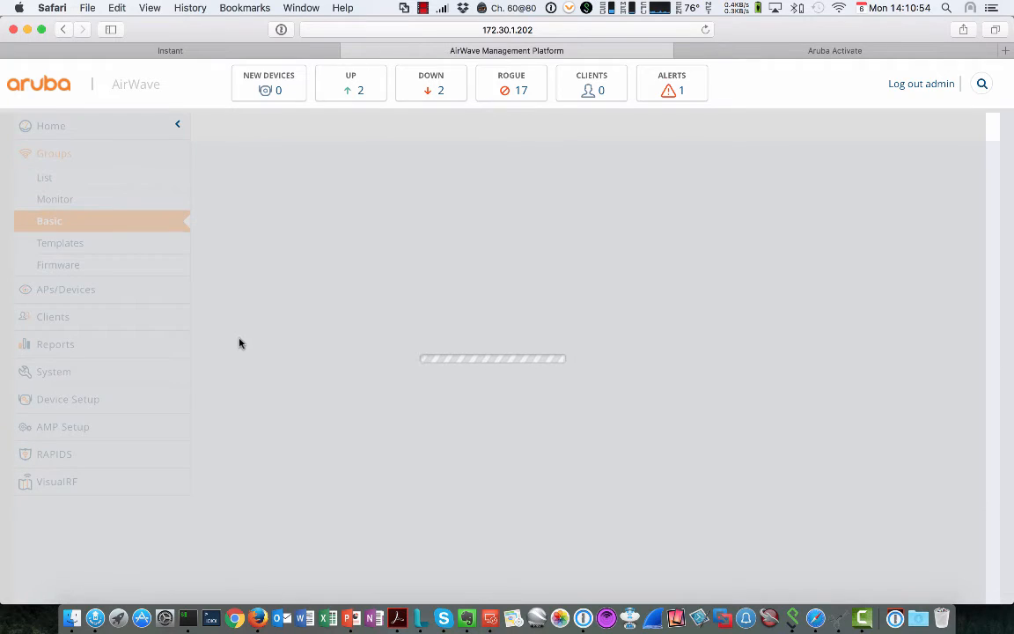
pyautogui.scroll(-2, 528, 423)
pyautogui.scroll(-10, 541, 433)
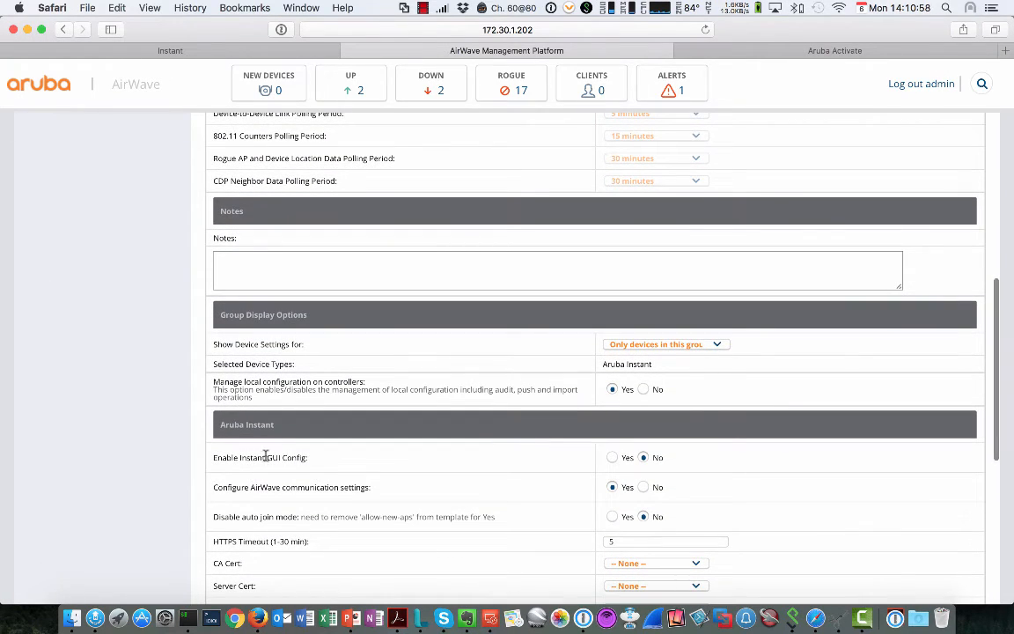
pyautogui.moveTo(214, 458); pyautogui.dragTo(459, 453)
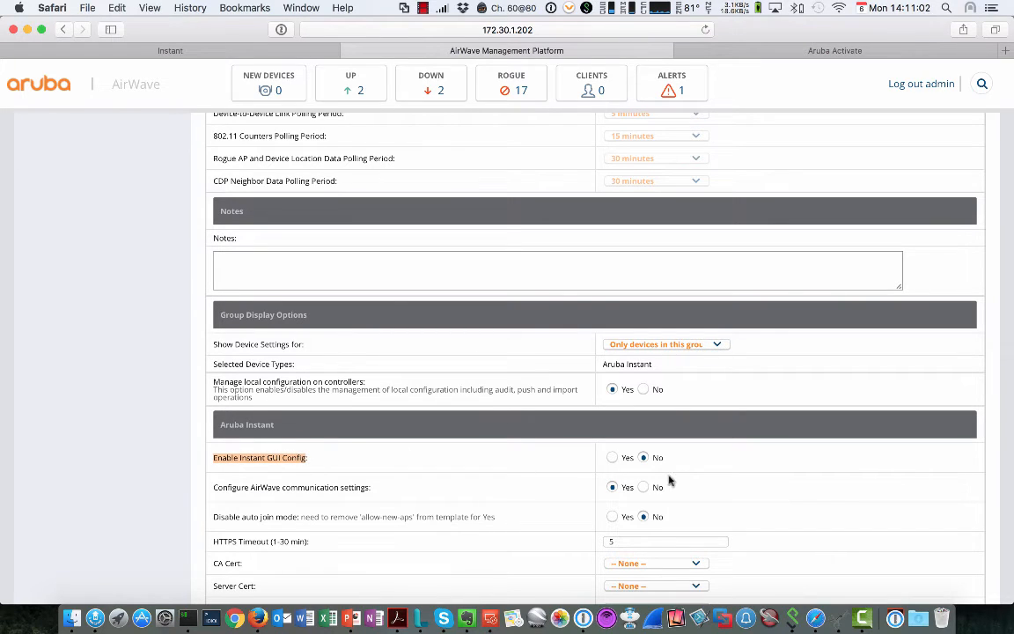
pyautogui.click(612, 458)
# Step: Save and apply the change to the group's devices immediately, then reload the page
pyautogui.scroll(-5, 923, 543)
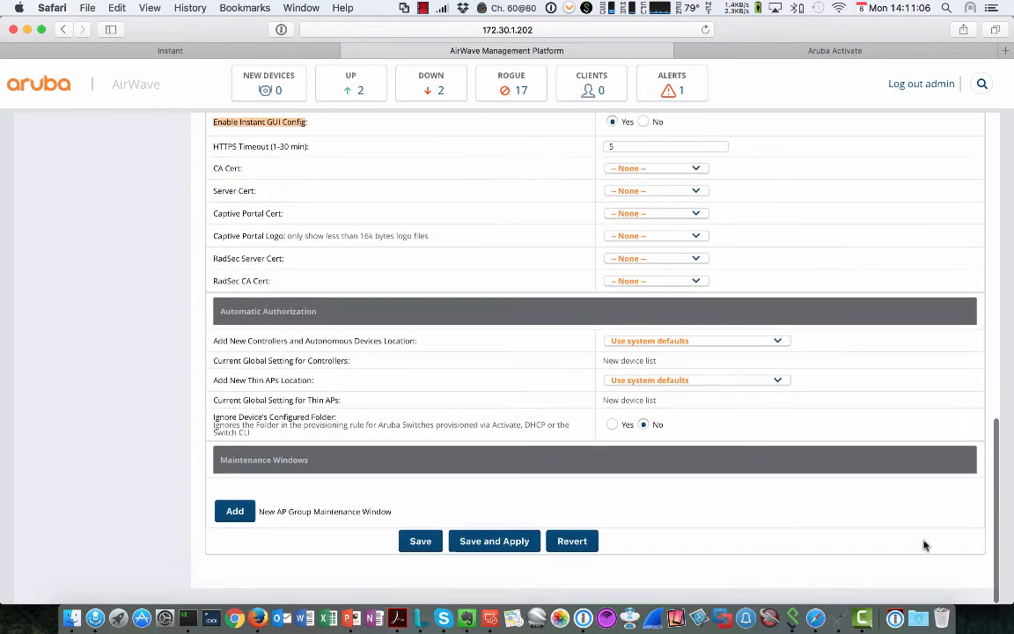
pyautogui.click(496, 558)
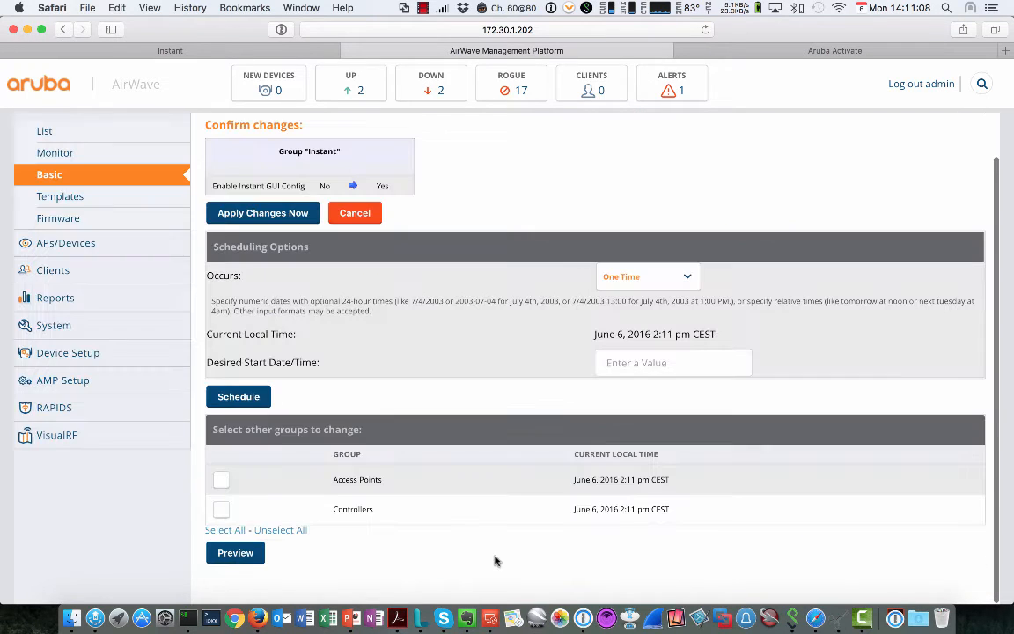
pyautogui.click(261, 216)
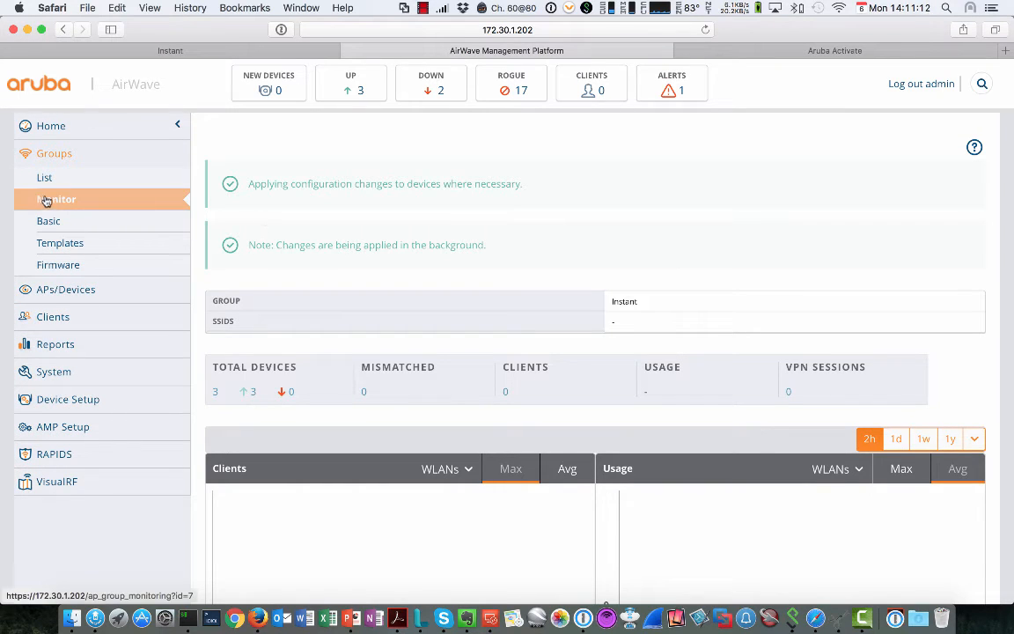
pyautogui.click(704, 29)
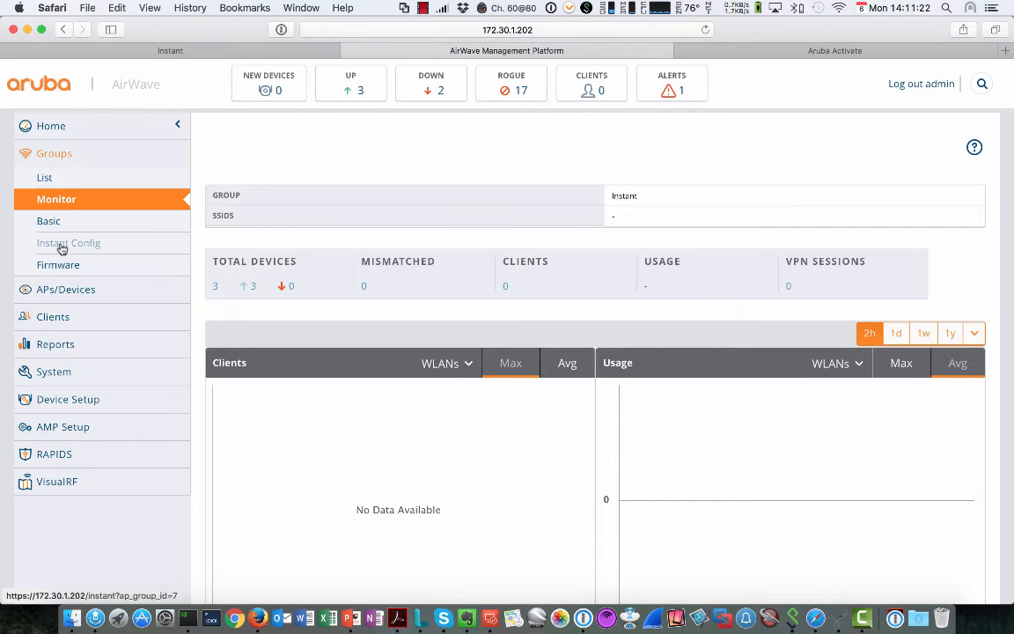
pyautogui.click(69, 246)
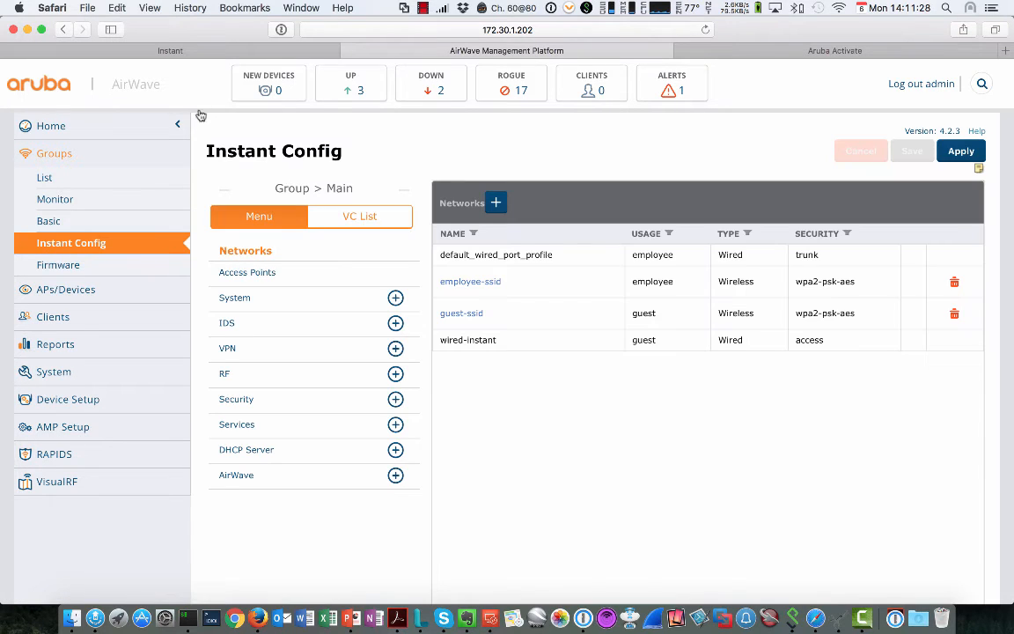
pyautogui.click(177, 127)
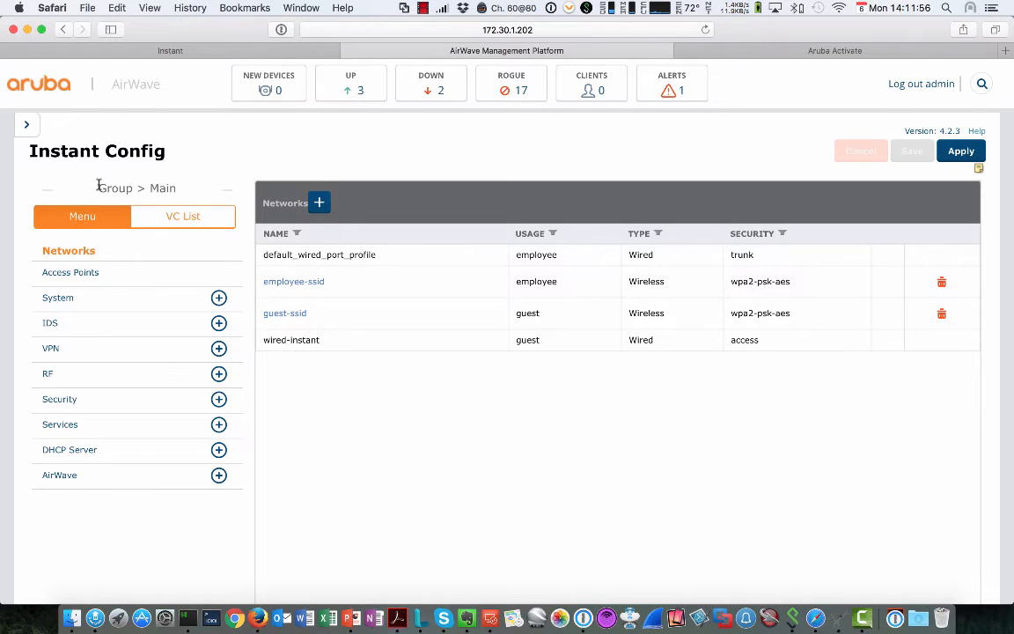
pyautogui.scroll(-2, 132, 185)
pyautogui.scroll(2, 159, 176)
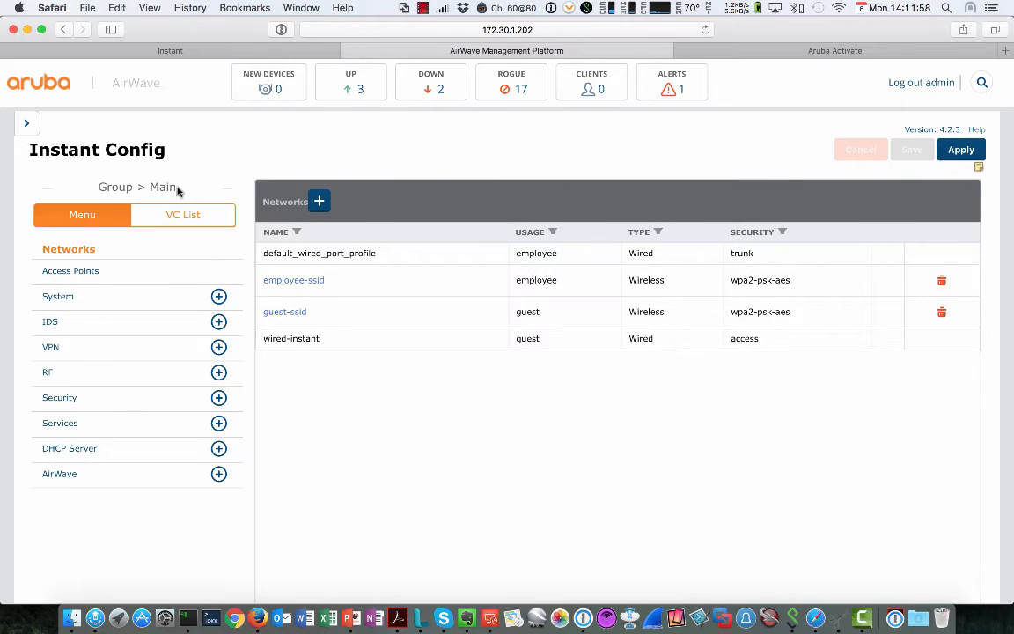
pyautogui.click(177, 214)
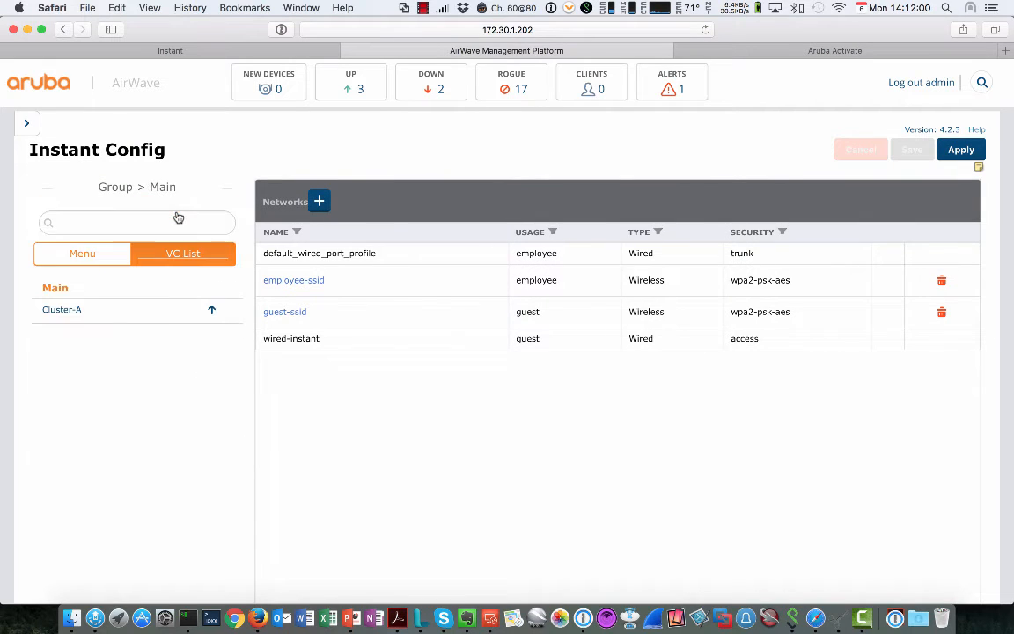
pyautogui.moveTo(75, 313)
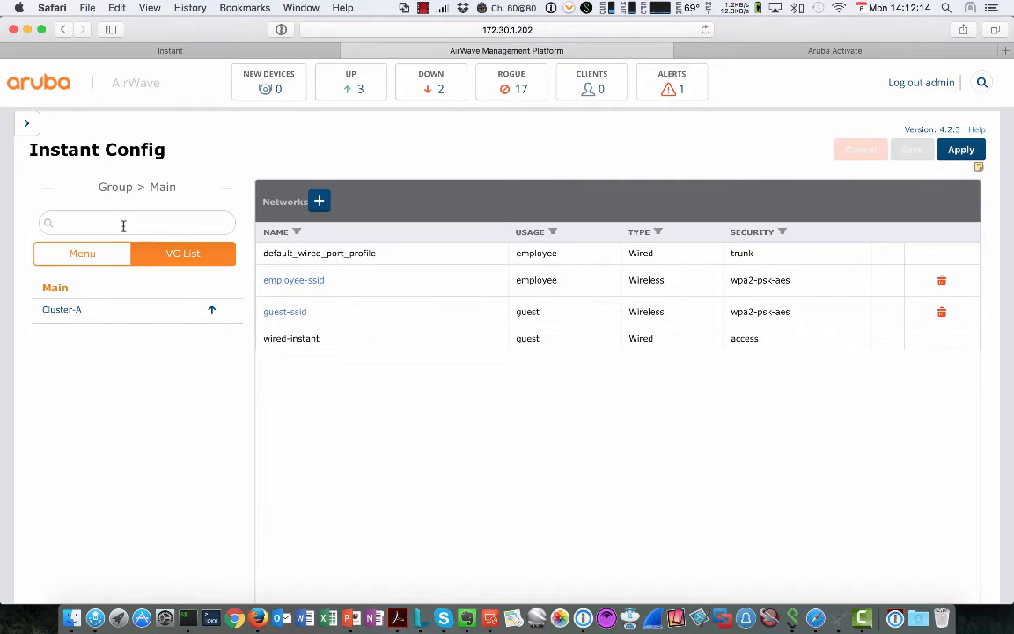
pyautogui.click(85, 254)
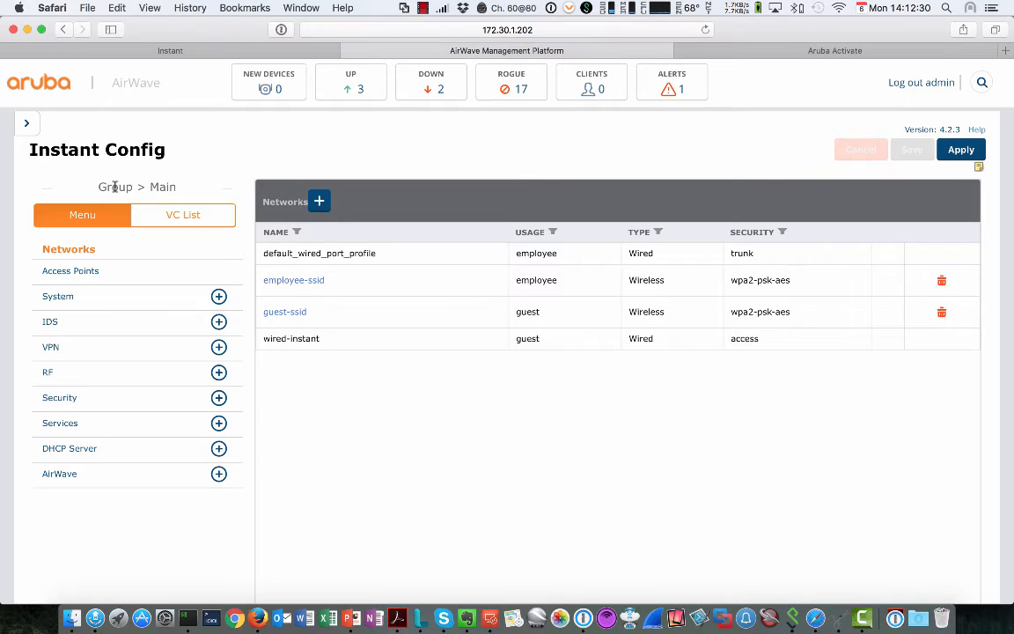
# Step: Switch LED display from Enabled to Disabled in the group's System General settings
pyautogui.click(70, 302)
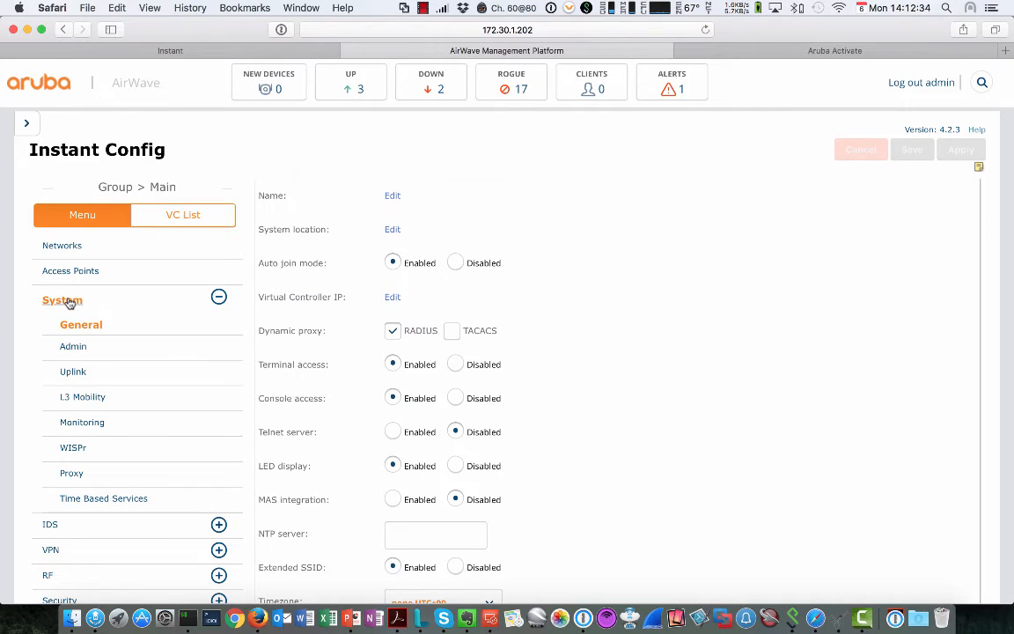
pyautogui.scroll(-2, 618, 342)
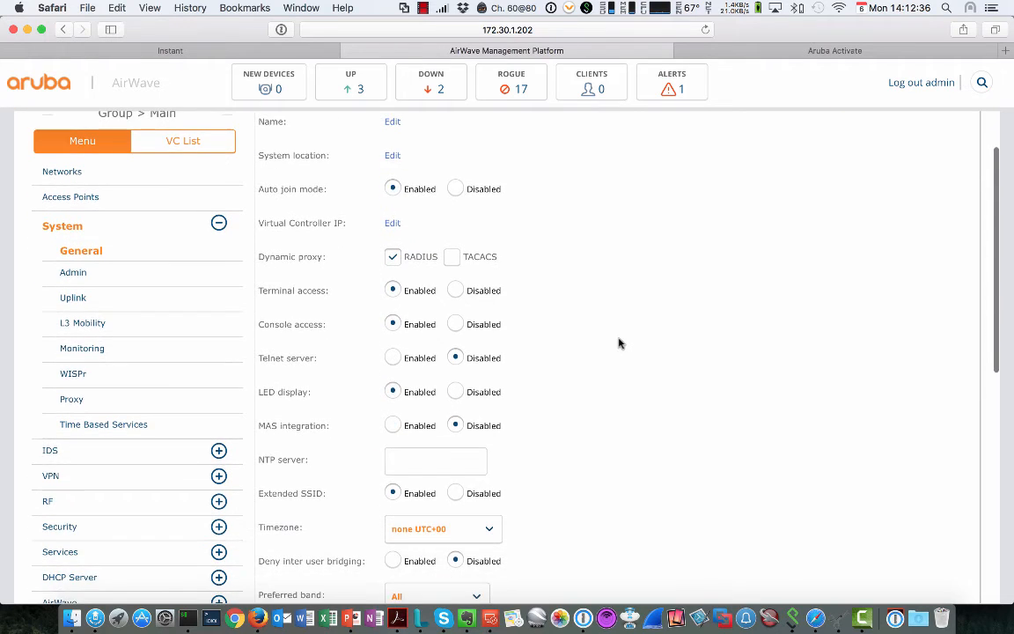
pyautogui.scroll(-1, 618, 341)
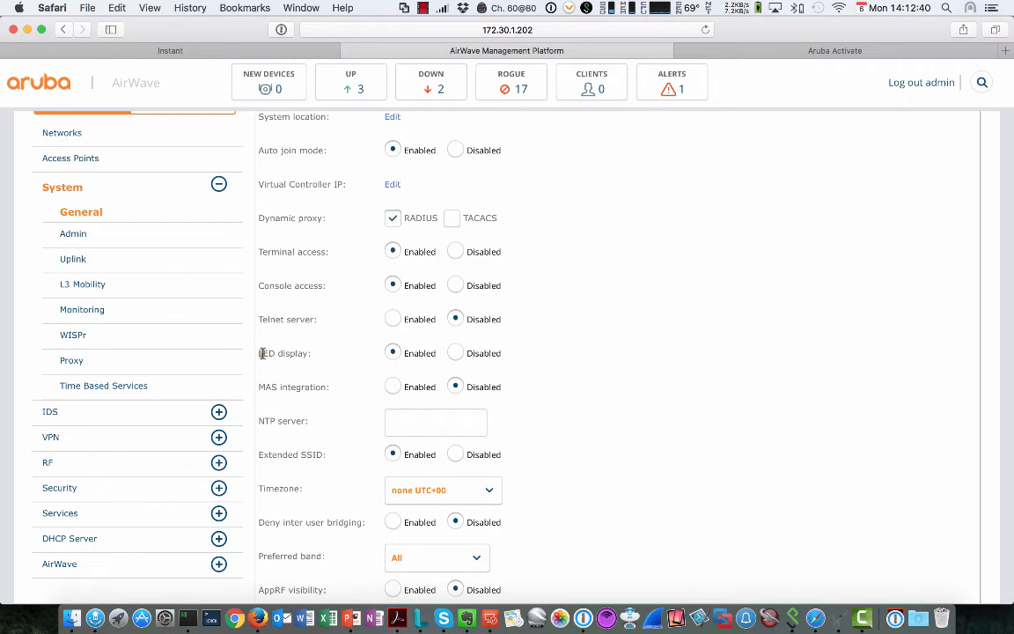
pyautogui.moveTo(261, 353); pyautogui.dragTo(308, 353)
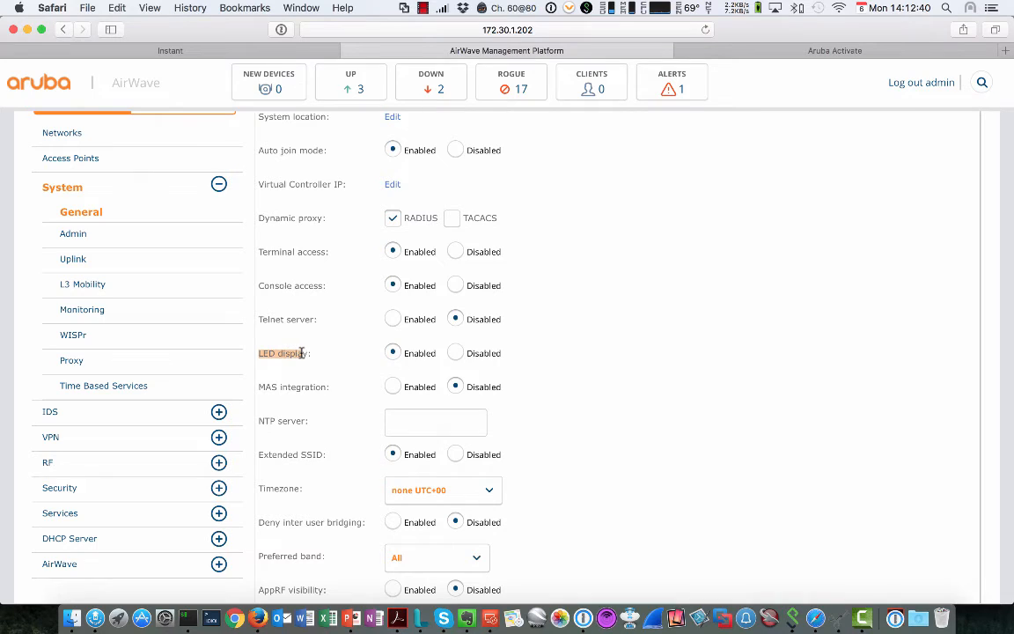
pyautogui.click(456, 353)
pyautogui.scroll(3, 461, 356)
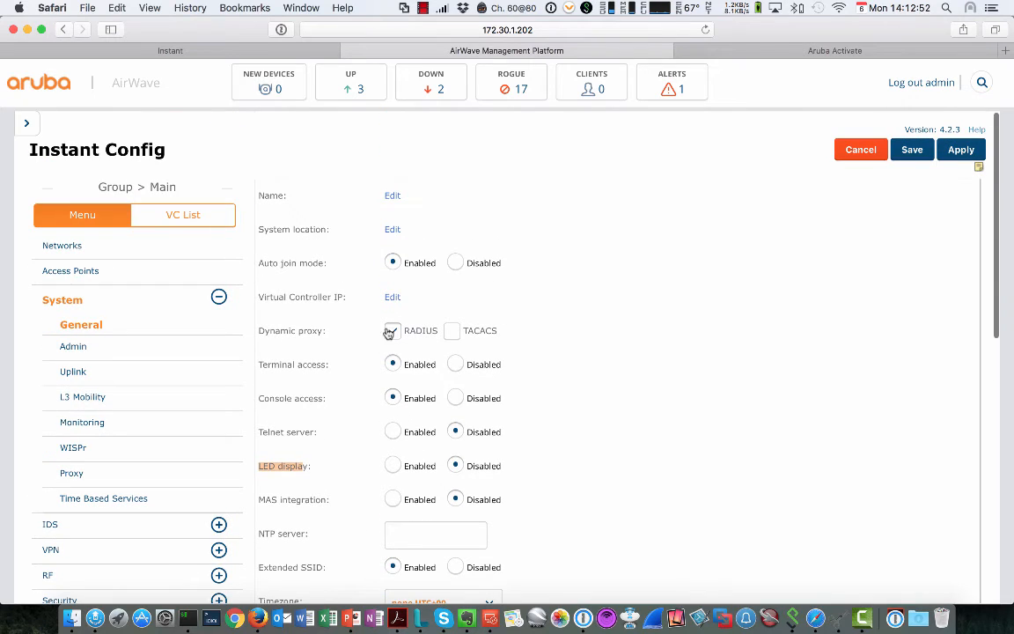
pyautogui.scroll(-2, 187, 219)
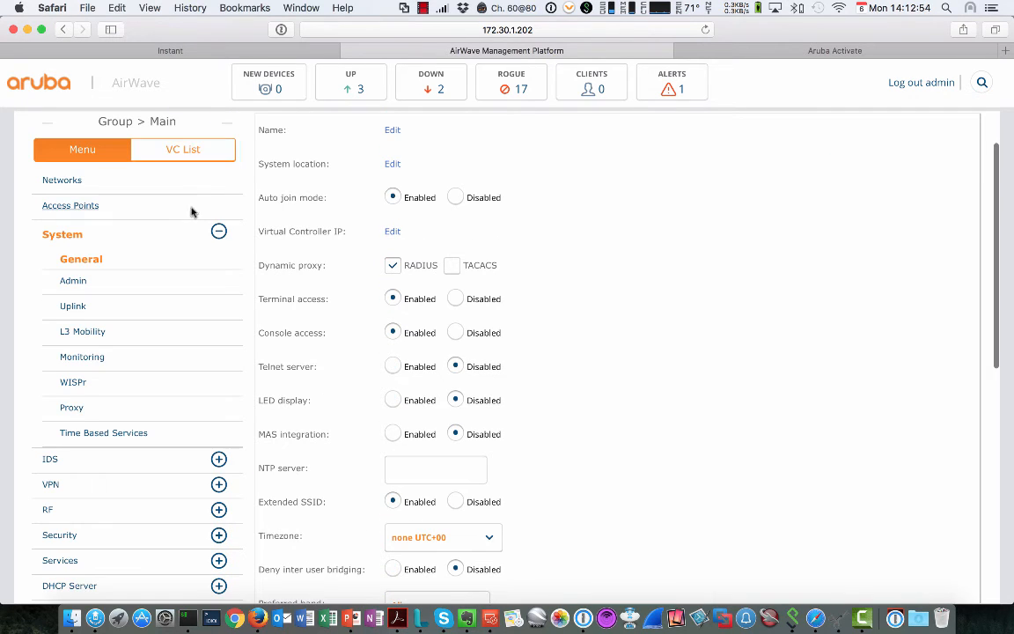
# Step: Open Cluster-A from the VC List and confirm its Mismatches page reports no mismatches
pyautogui.click(190, 156)
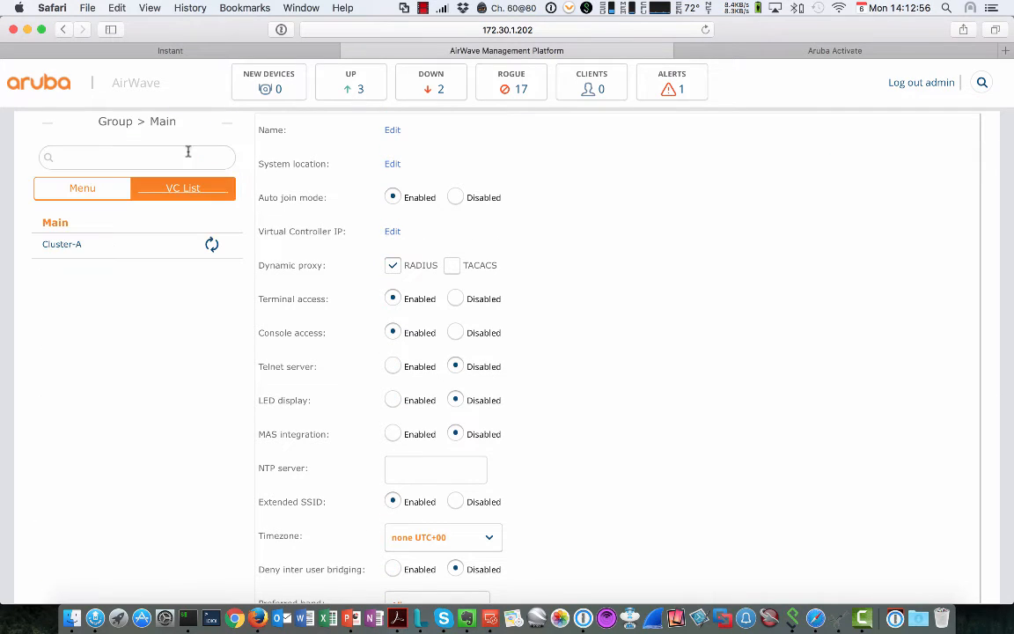
pyautogui.click(63, 247)
pyautogui.scroll(1, 75, 248)
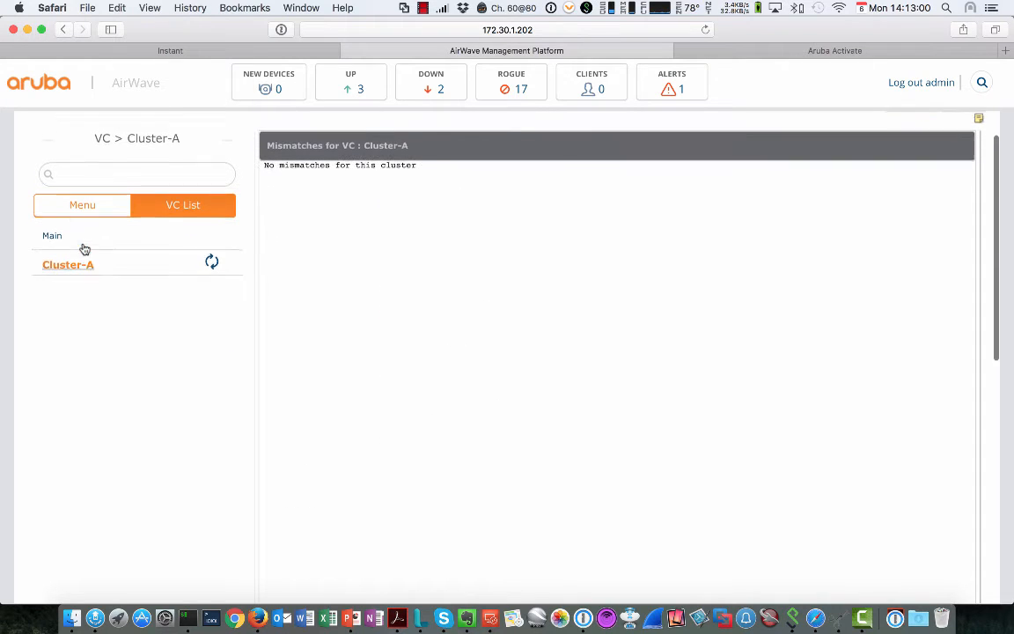
pyautogui.moveTo(102, 152); pyautogui.dragTo(178, 153)
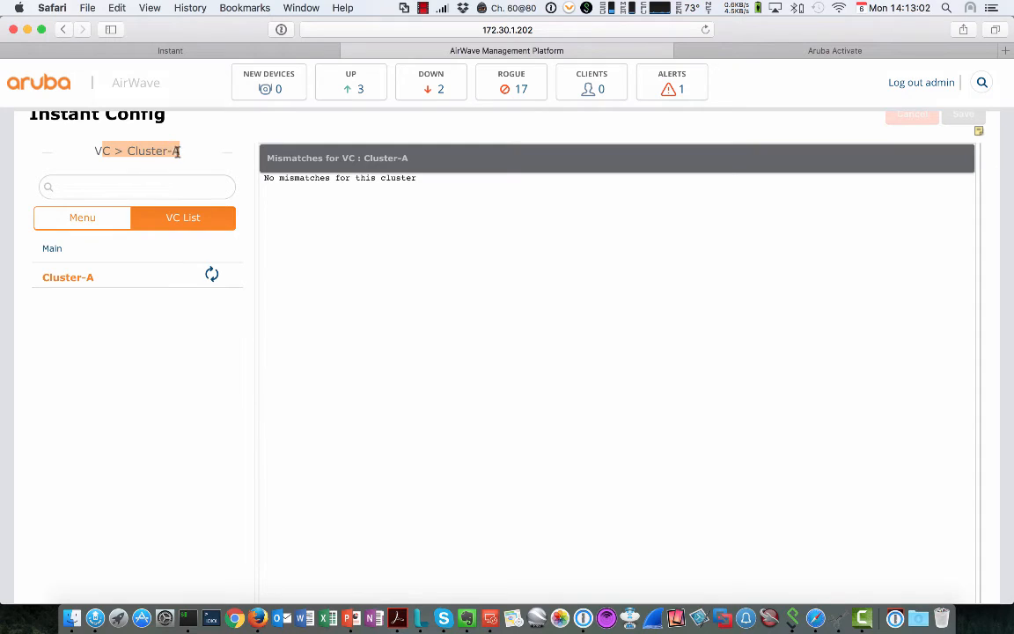
pyautogui.click(84, 223)
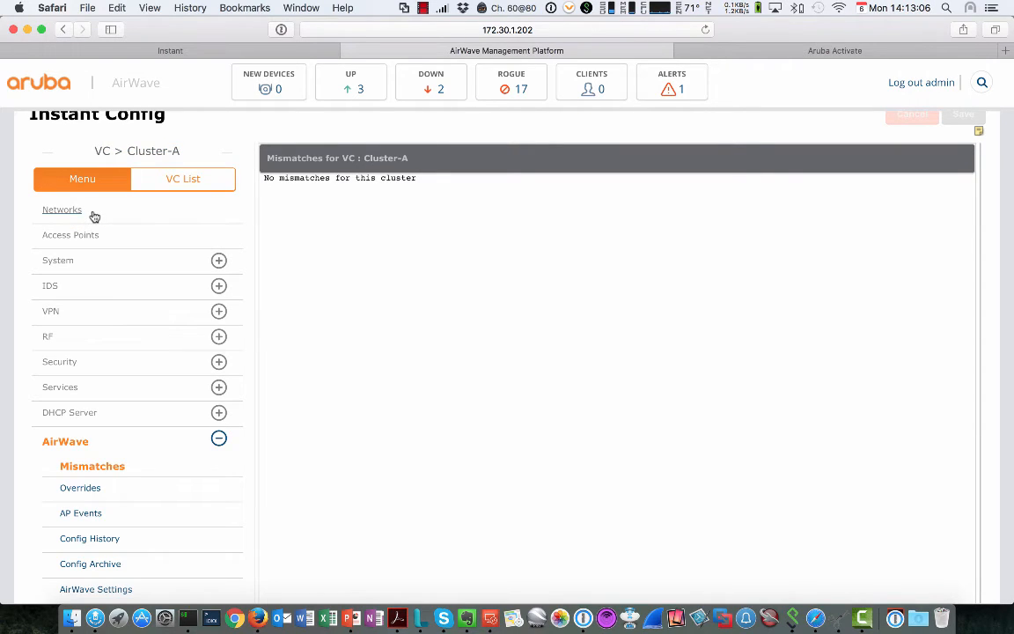
# Step: Work directly on Cluster-A (172.22.1.9) and set its System LED display to Disabled
pyautogui.click(65, 262)
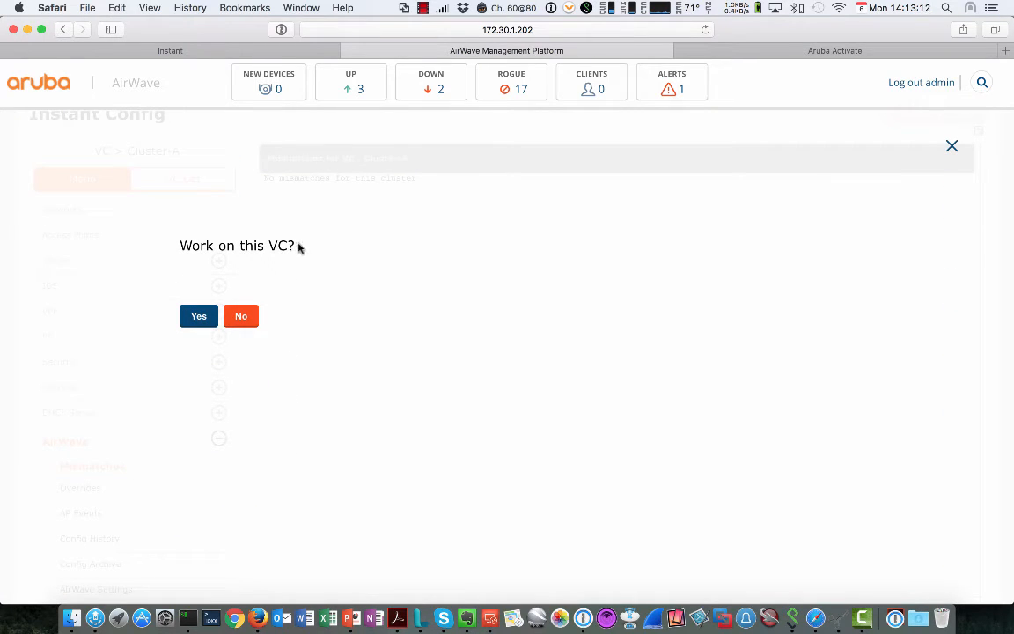
pyautogui.click(195, 317)
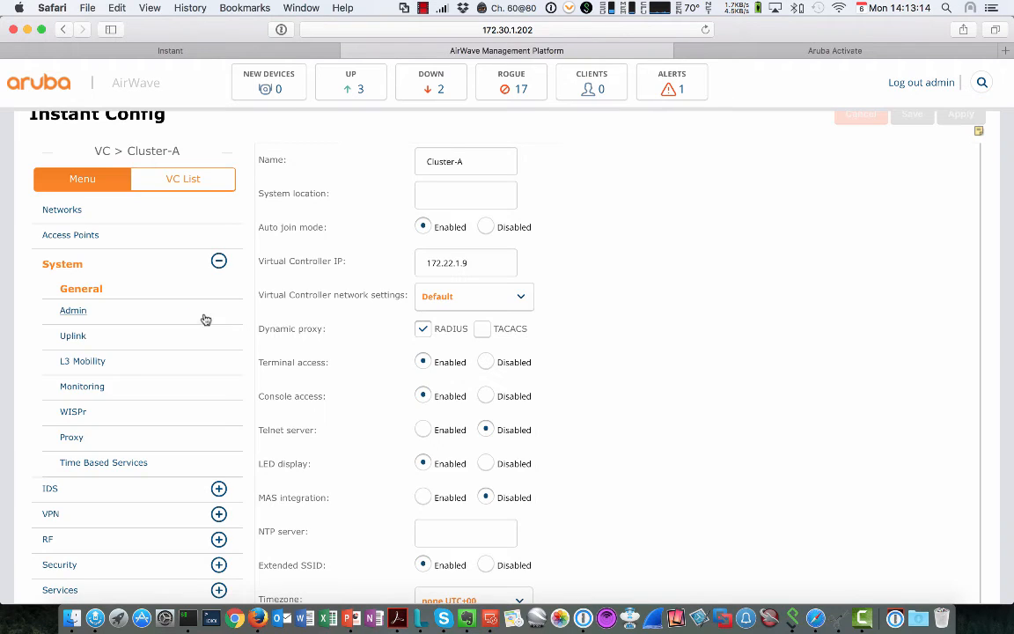
pyautogui.scroll(-1, 357, 401)
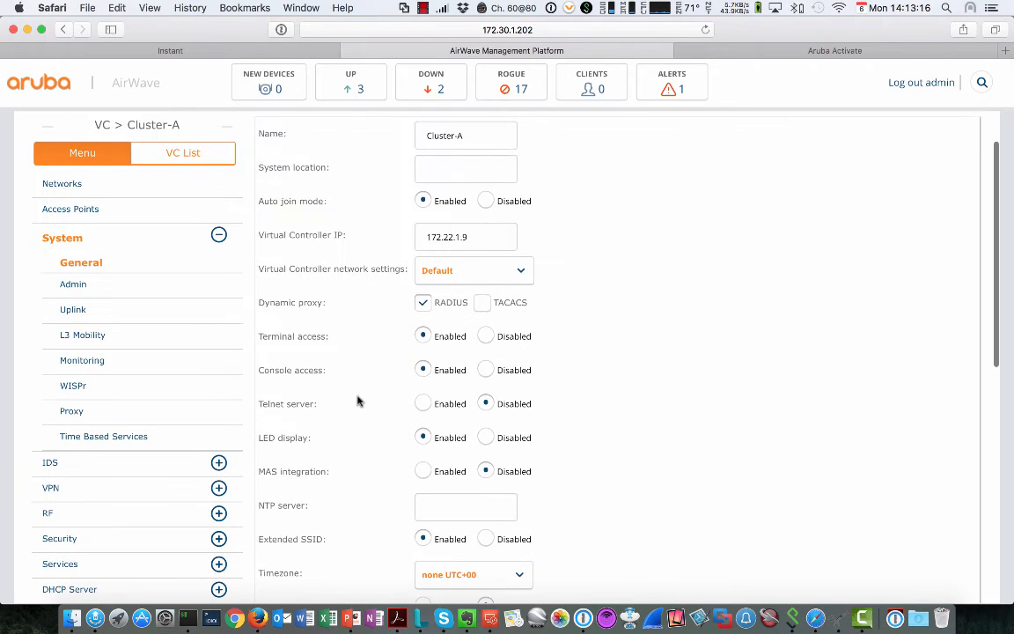
pyautogui.click(486, 438)
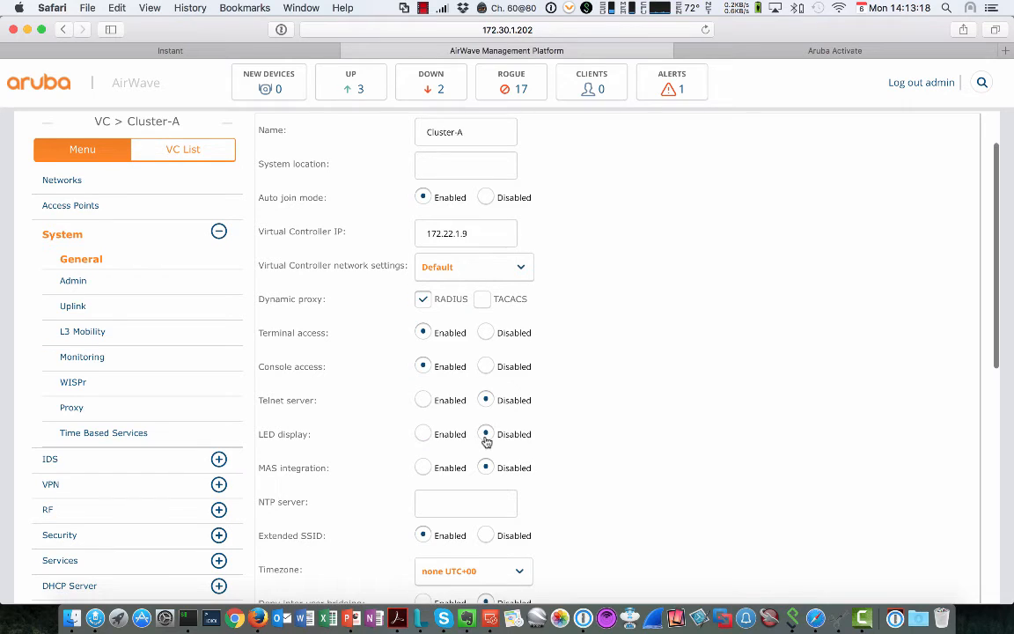
pyautogui.scroll(1, 591, 441)
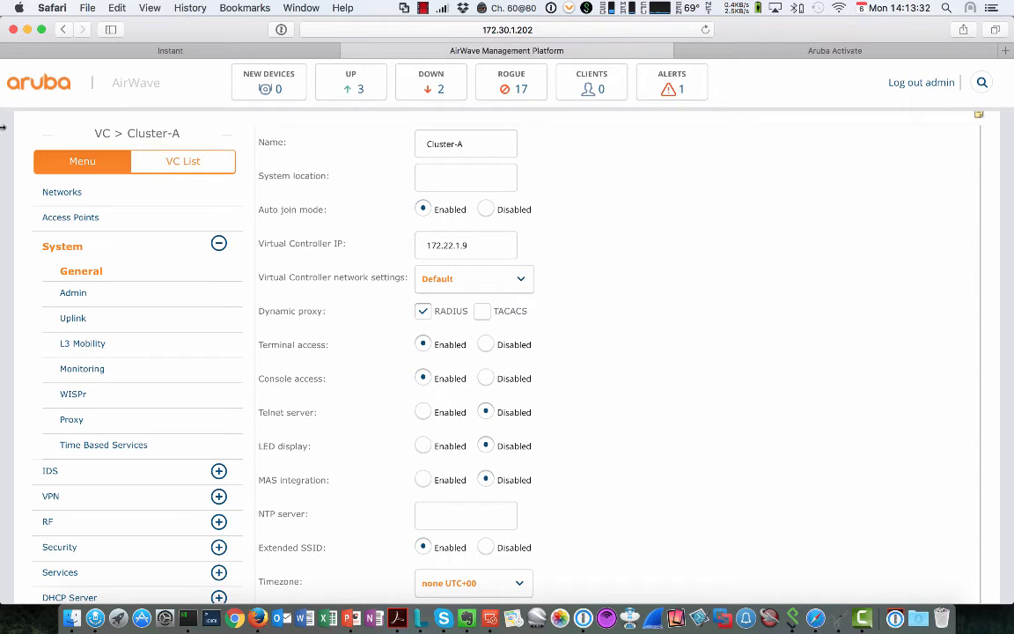
pyautogui.scroll(3, 159, 191)
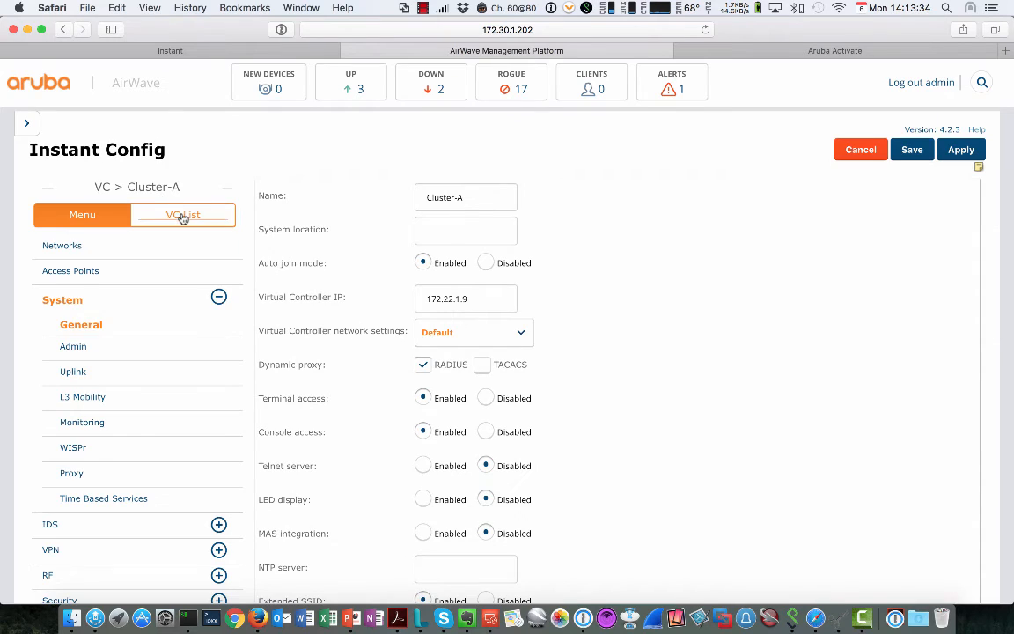
pyautogui.scroll(-2, 181, 218)
# Step: Go from AirWave's VC List to the Instant tab's virtual controller login at 172.22.1.9
pyautogui.click(199, 146)
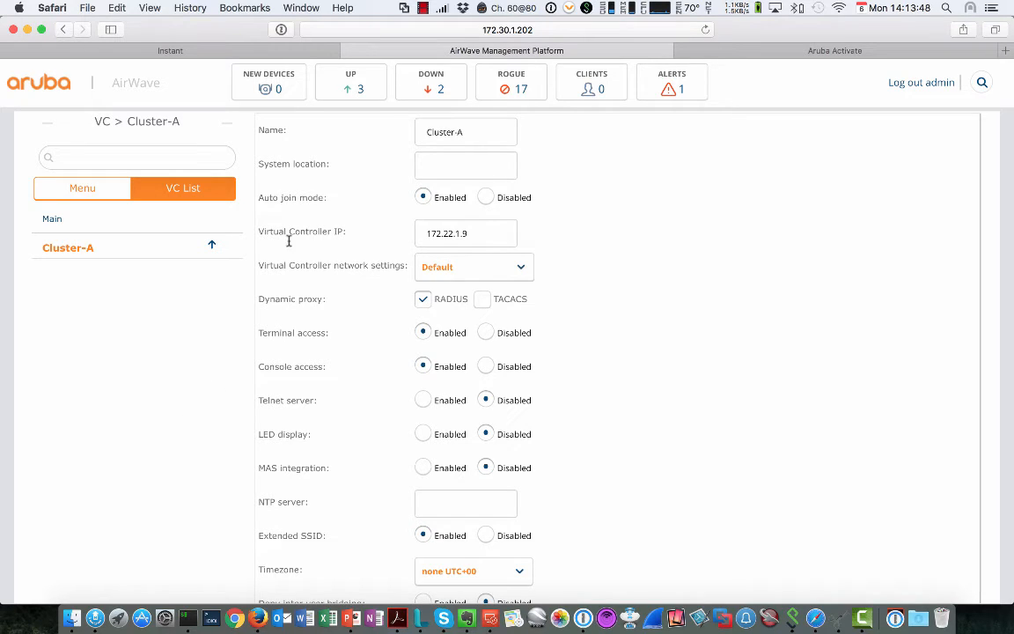
pyautogui.click(226, 50)
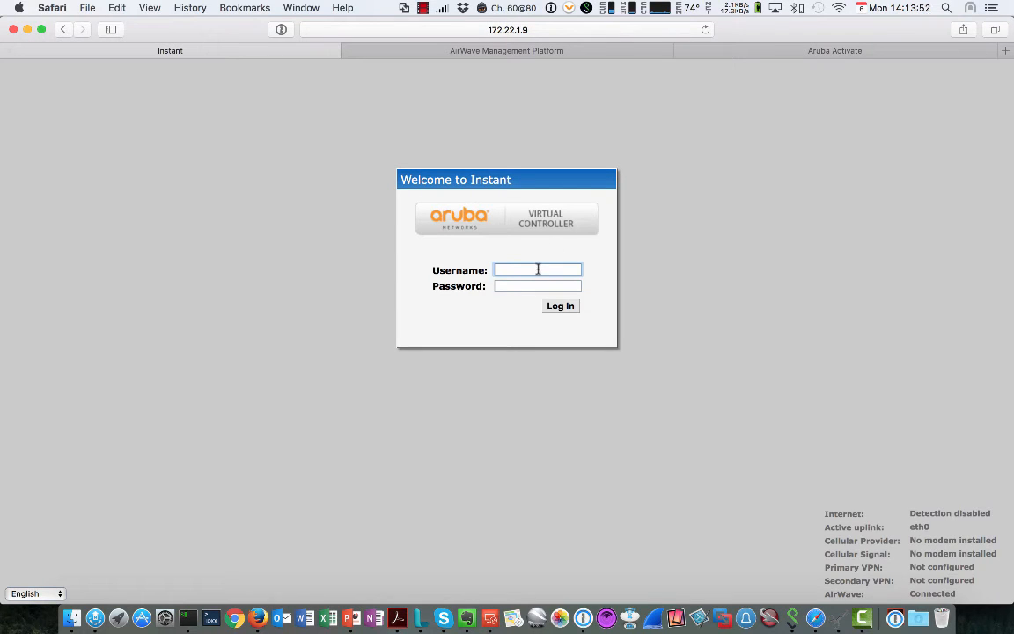
# Step: Log in to Cluster-A's virtual controller, decline saving the password, then return to AirWave's Groups list
pyautogui.write('admin')
pyautogui.press('Tab')
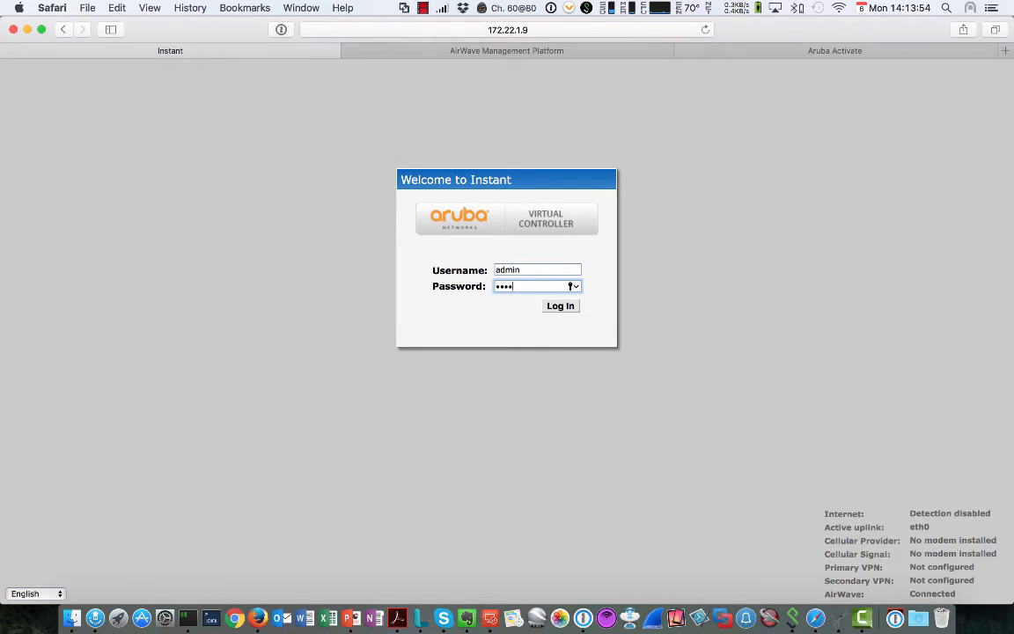
pyautogui.press('Return')
pyautogui.click(544, 253)
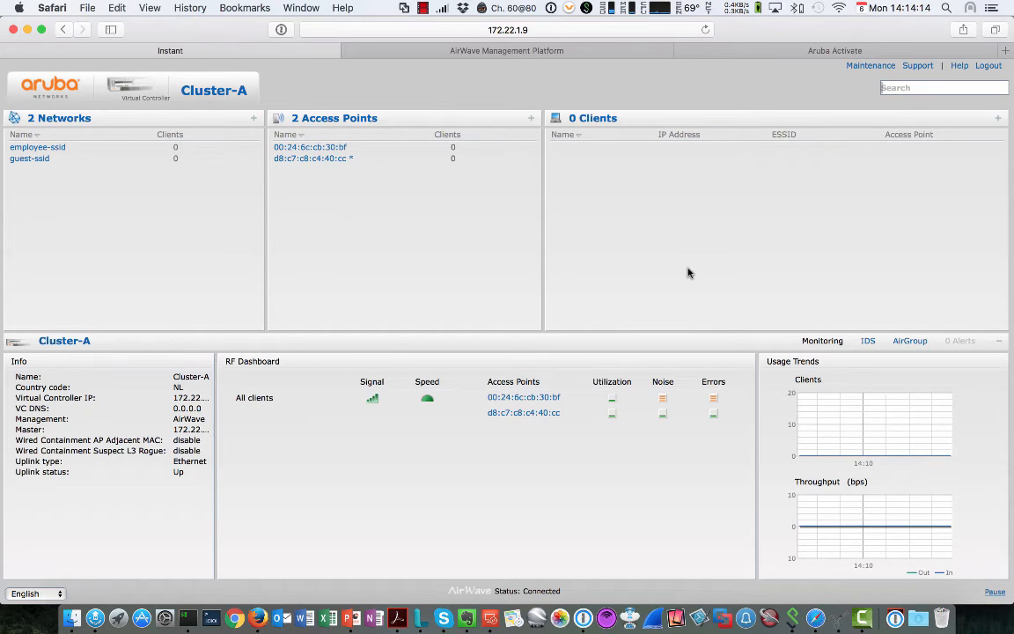
pyautogui.click(462, 49)
pyautogui.click(361, 92)
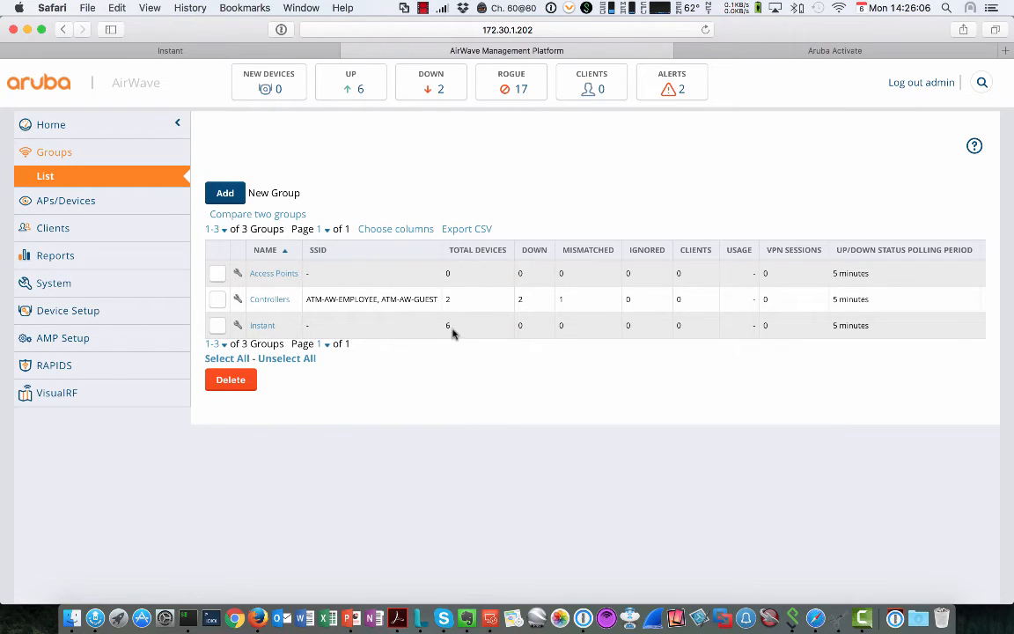
# Step: Review the Instant group's 6 up devices, including Cluster-A and Cluster-B, then open its Instant Config page
pyautogui.click(267, 328)
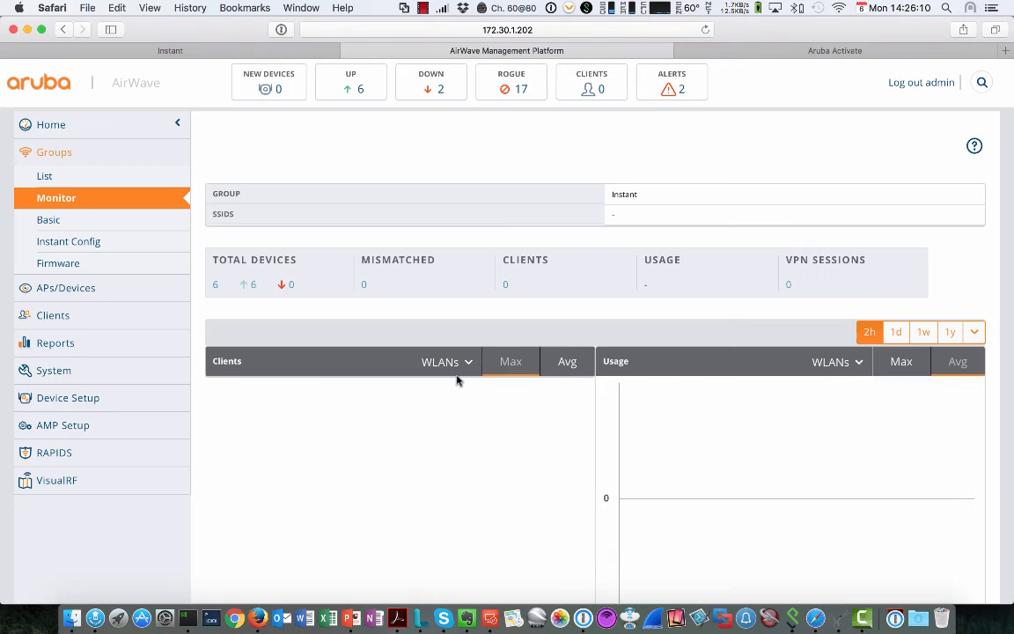
pyautogui.scroll(-5, 488, 438)
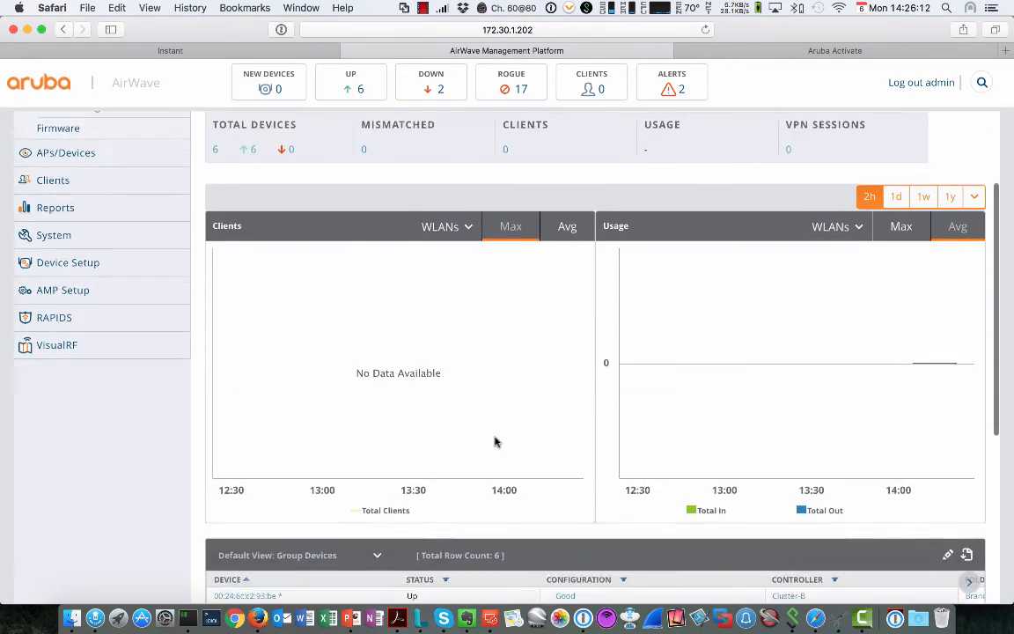
pyautogui.scroll(-2, 507, 419)
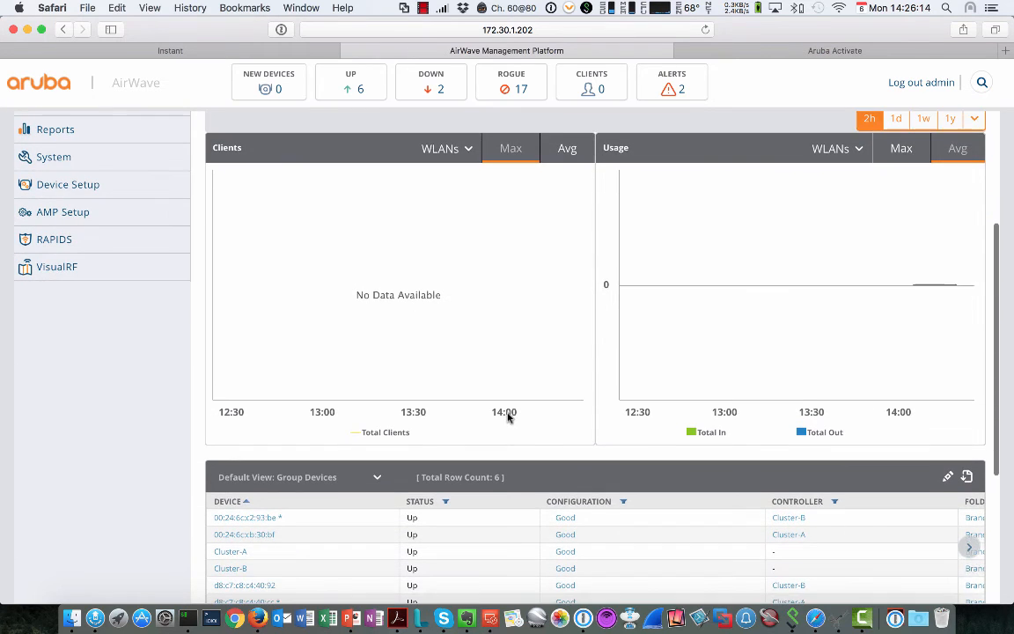
pyautogui.scroll(-3, 506, 417)
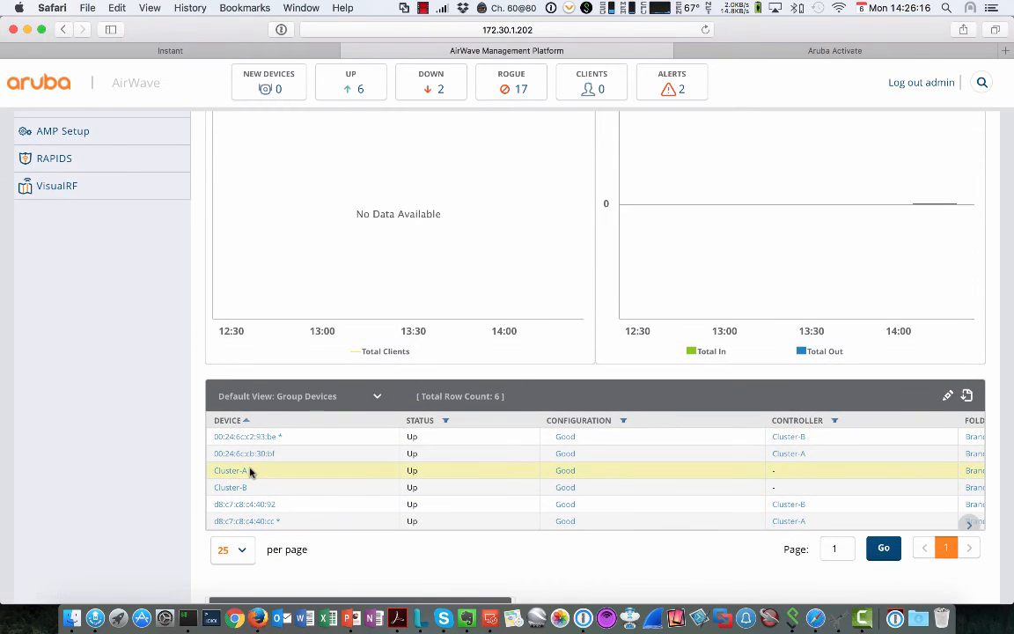
pyautogui.moveTo(253, 477)
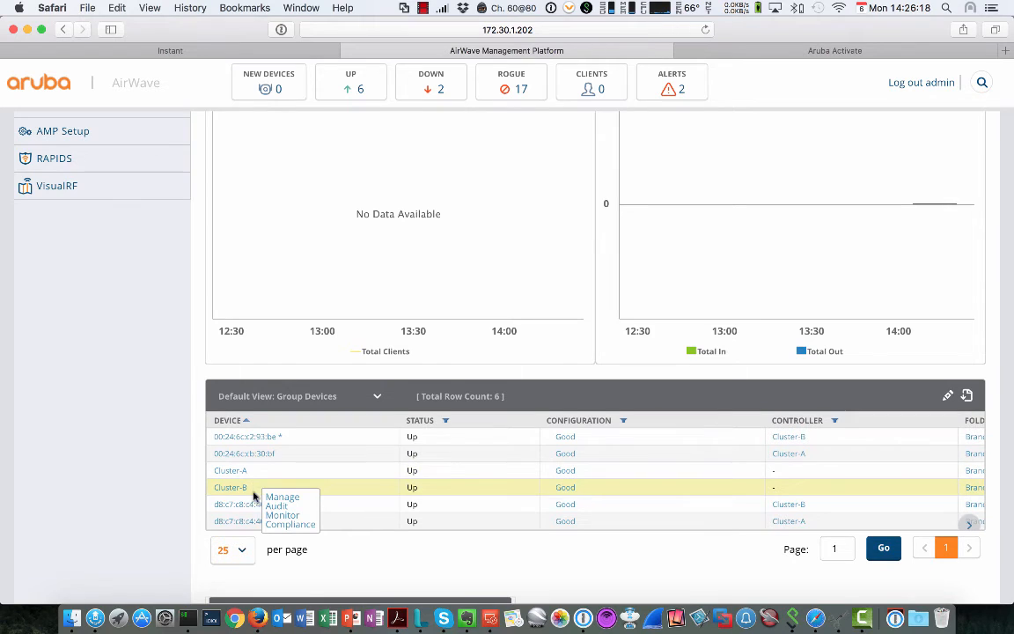
pyautogui.moveTo(254, 513)
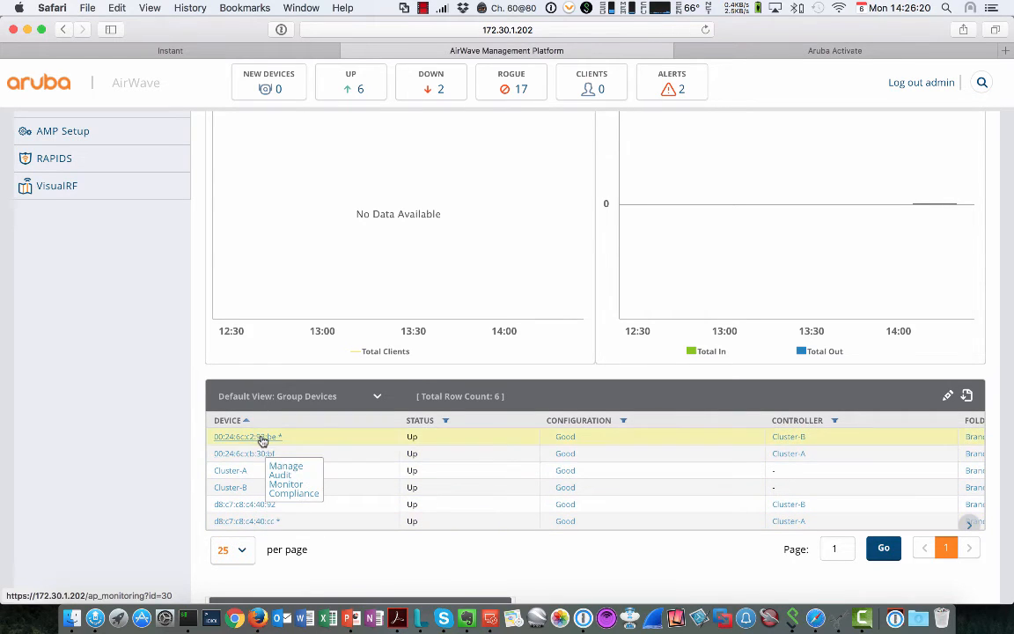
pyautogui.moveTo(268, 453)
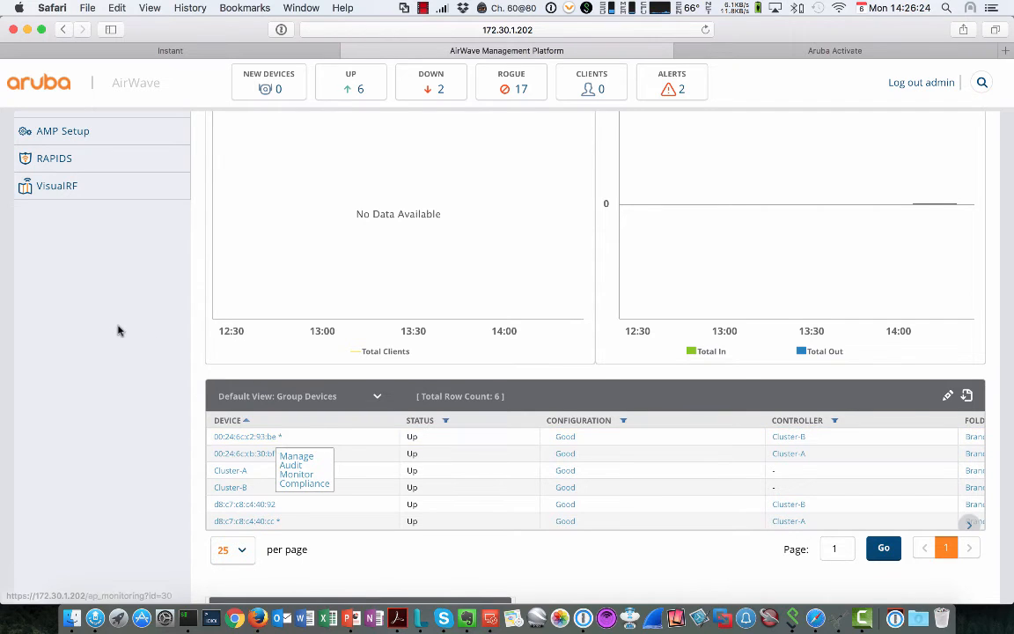
pyautogui.scroll(8, 118, 330)
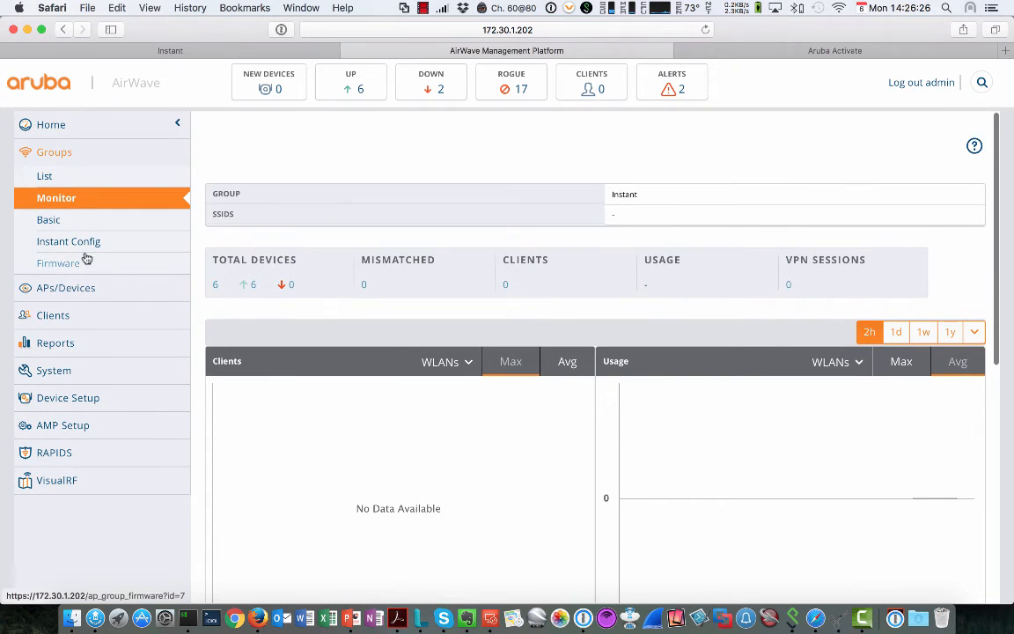
pyautogui.click(81, 242)
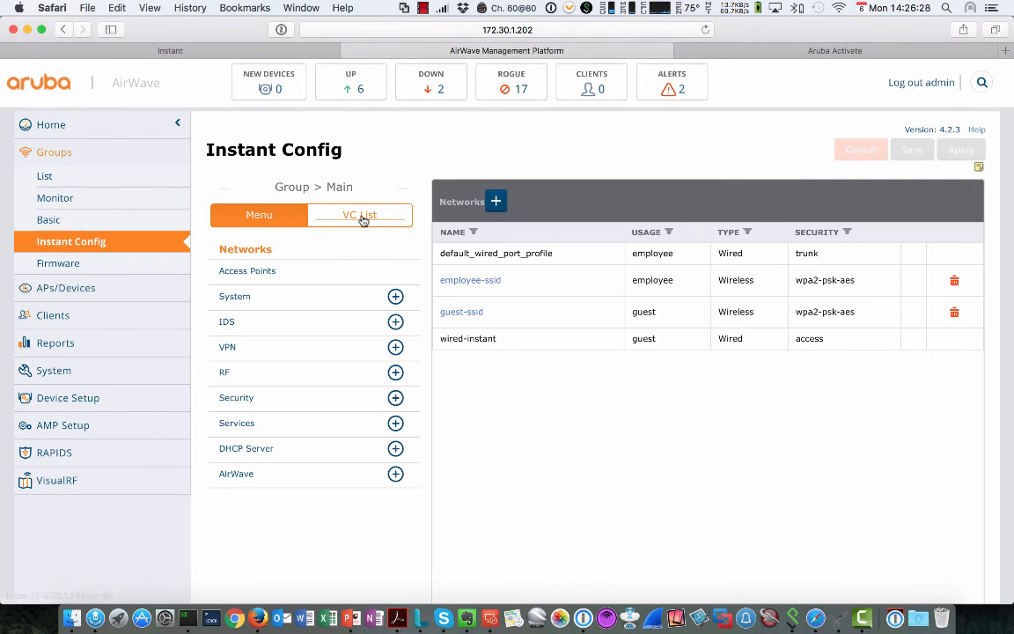
# Step: List virtual controllers Cluster-A and Cluster-B and read Cluster-A's info card
pyautogui.scroll(-2, 362, 216)
pyautogui.click(363, 154)
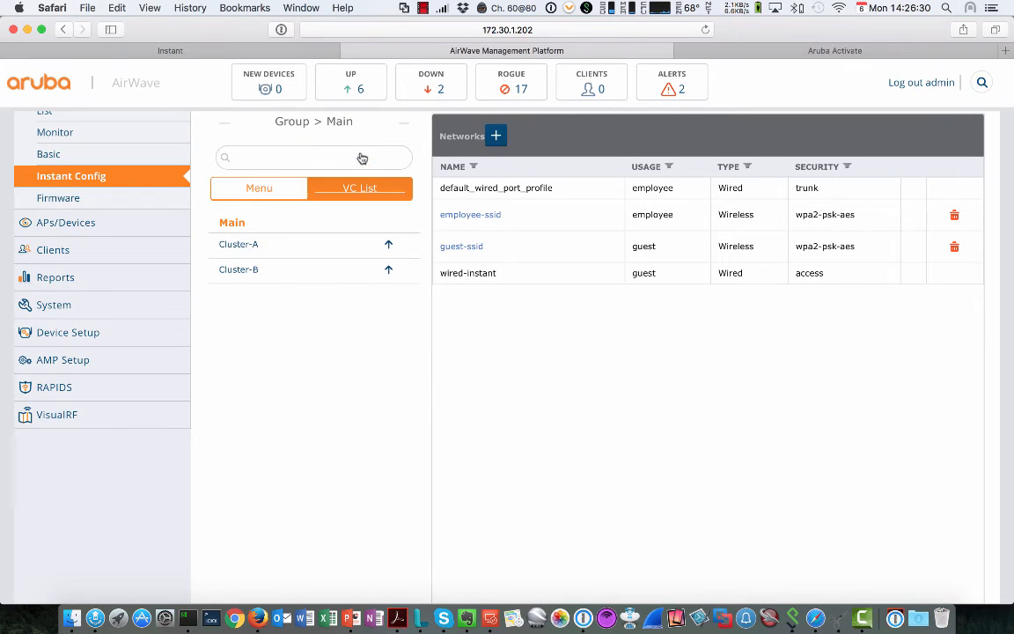
pyautogui.moveTo(240, 250)
pyautogui.moveTo(384, 254)
pyautogui.scroll(2, 350, 228)
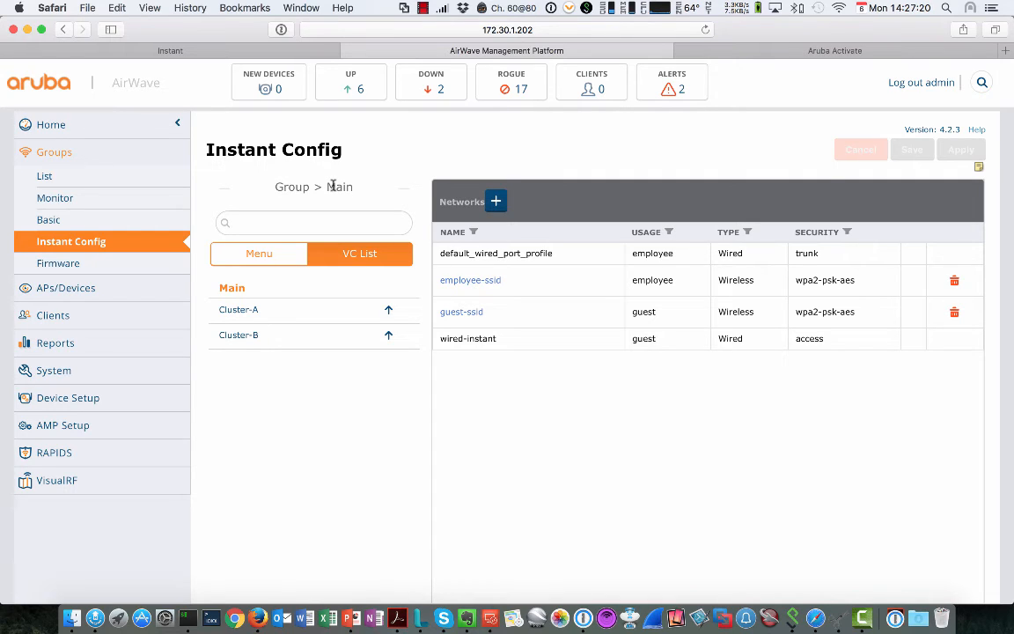
# Step: Return to the configuration sections and set System General's LED display to Disabled
pyautogui.click(259, 255)
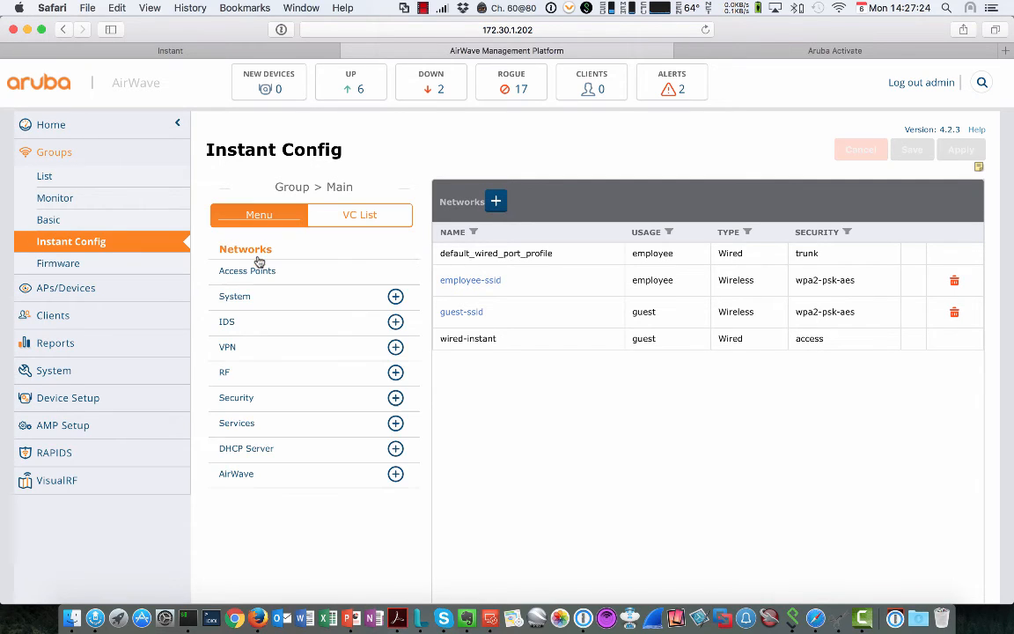
pyautogui.click(236, 297)
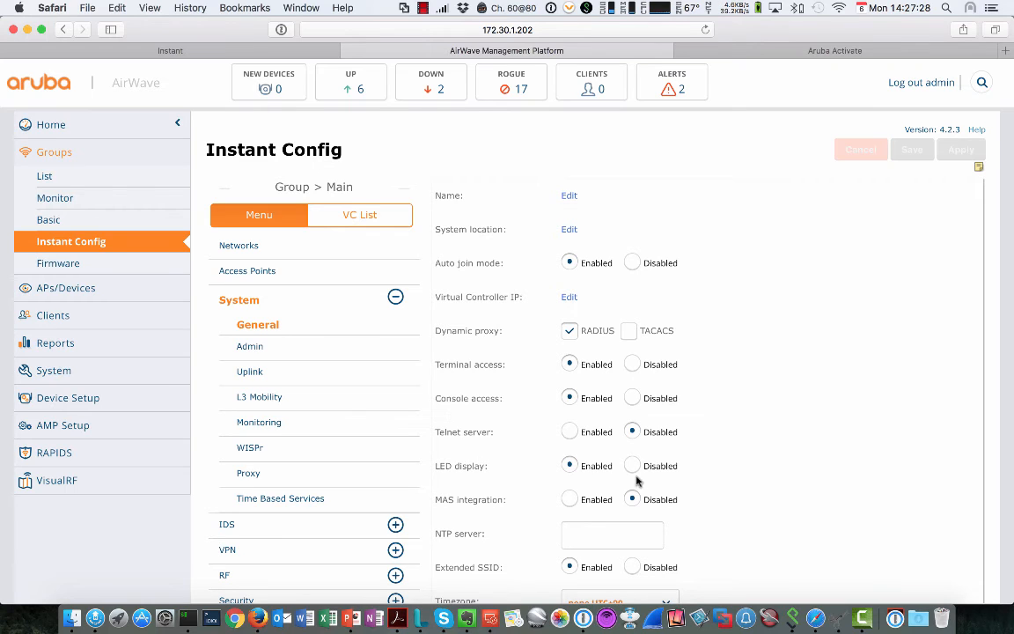
pyautogui.scroll(-2, 631, 470)
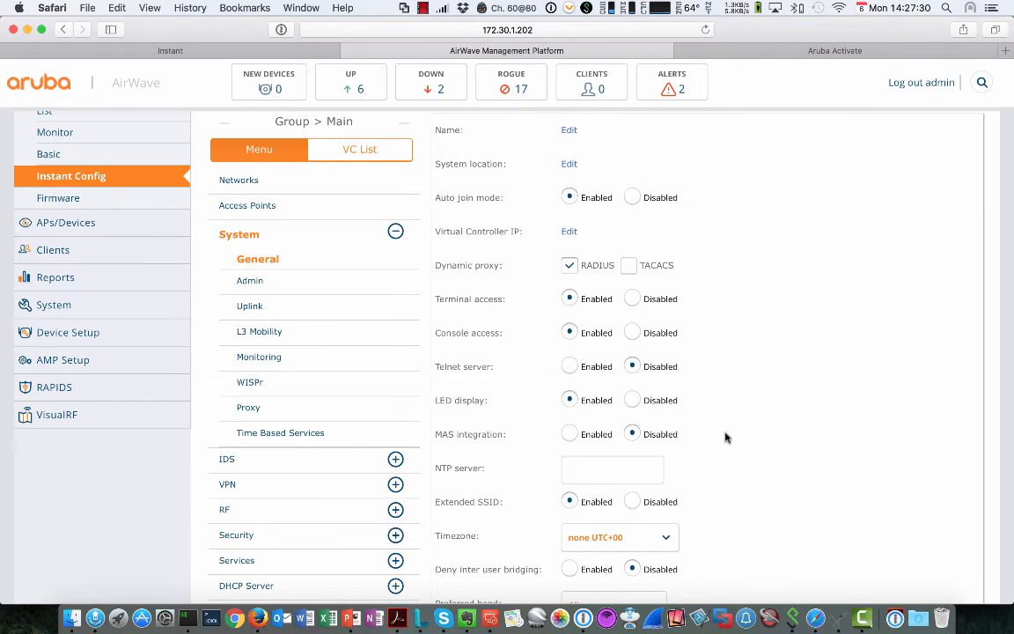
pyautogui.click(632, 401)
pyautogui.scroll(2, 704, 400)
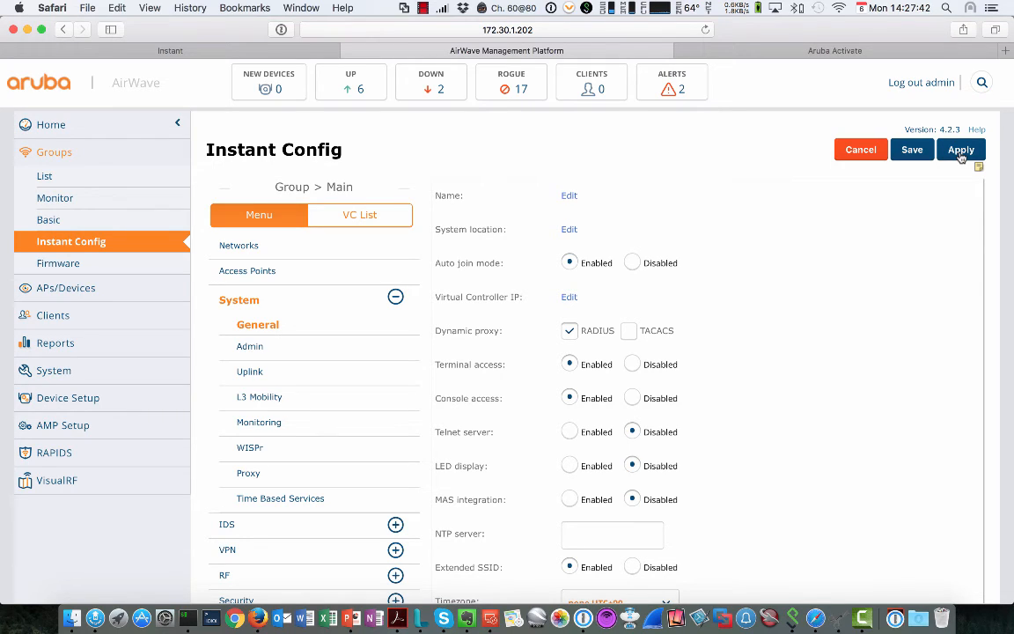
# Step: Apply the led-off change to group Instant and confirm it
pyautogui.click(960, 151)
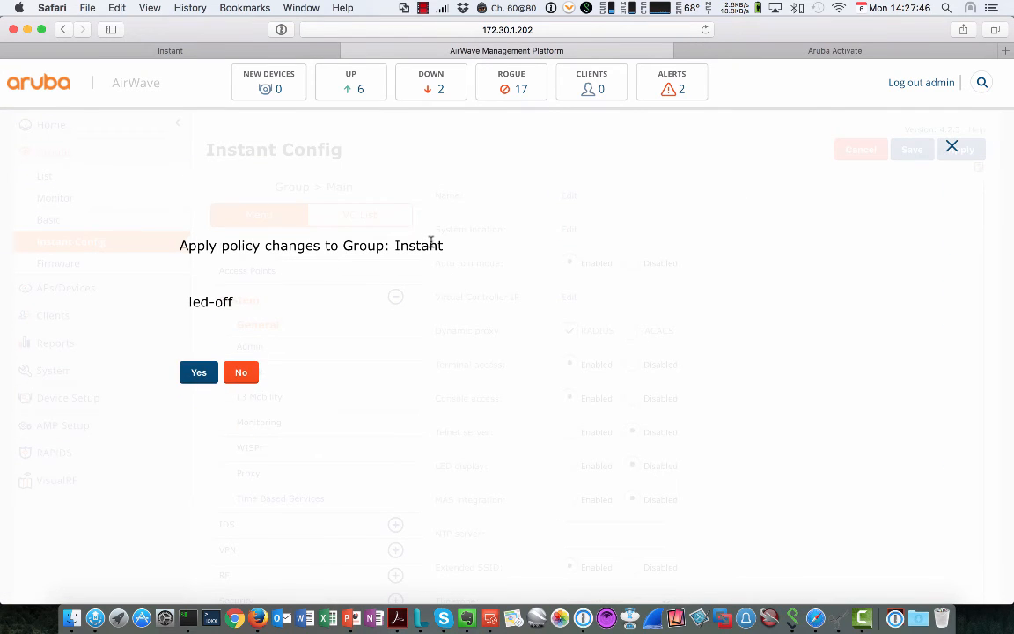
pyautogui.moveTo(392, 246); pyautogui.dragTo(430, 246)
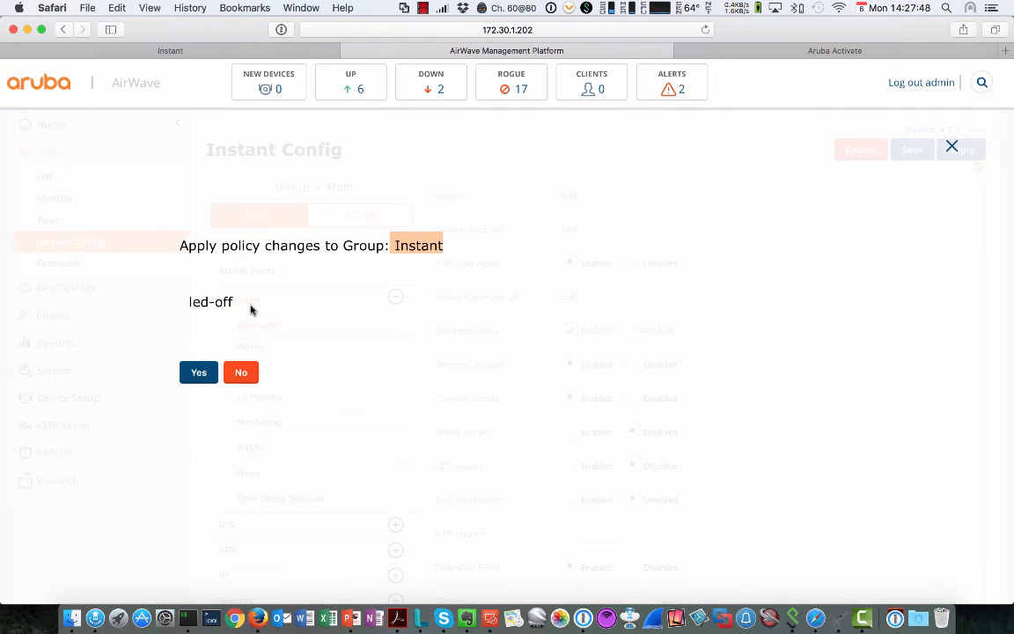
pyautogui.click(198, 375)
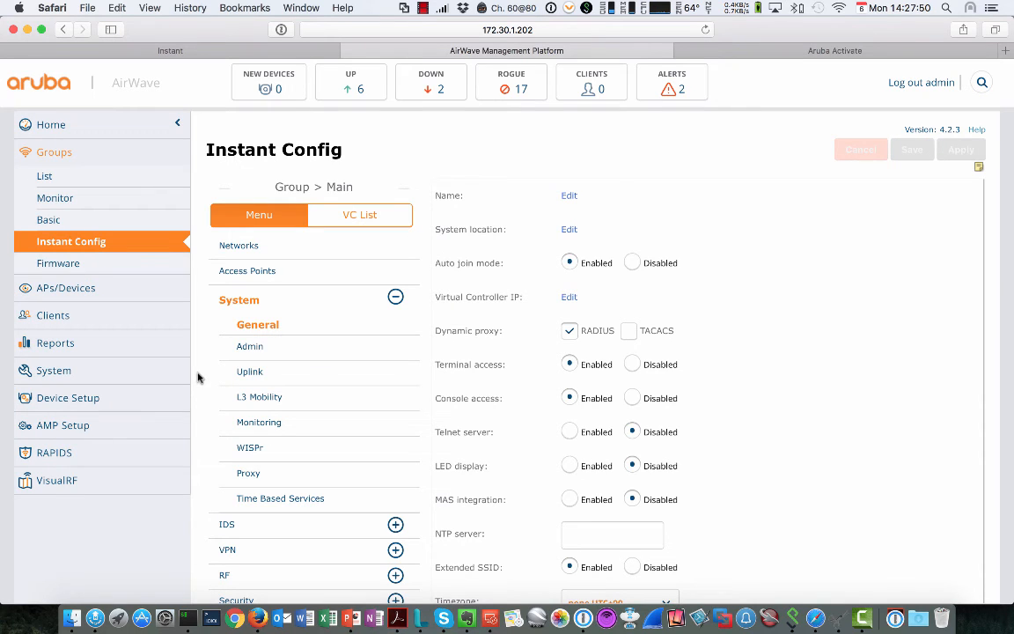
pyautogui.scroll(-2, 370, 217)
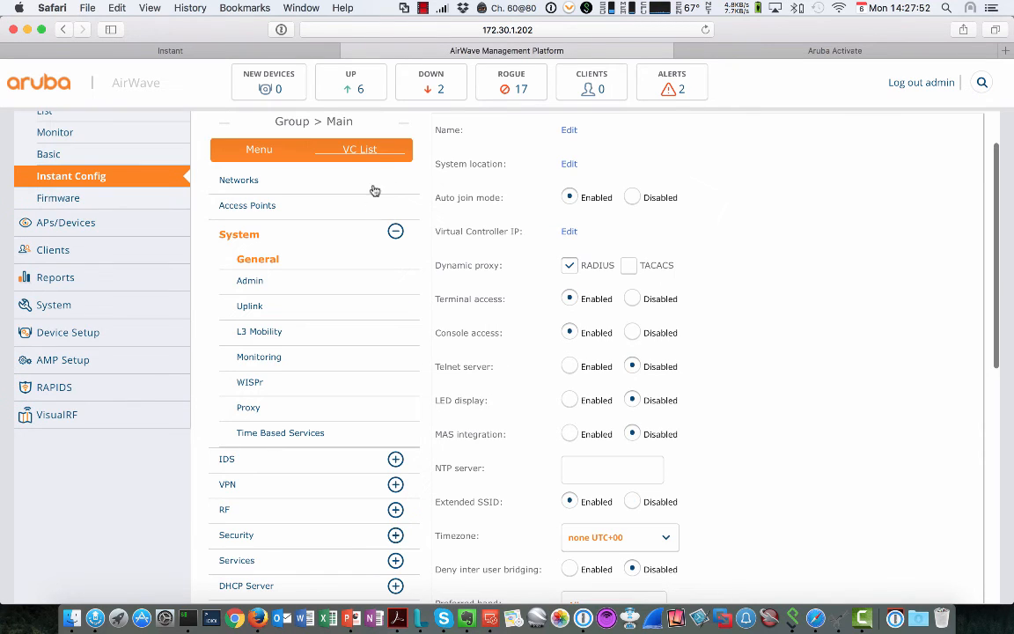
# Step: Show the VC List with Cluster-A and Cluster-B both up
pyautogui.click(335, 150)
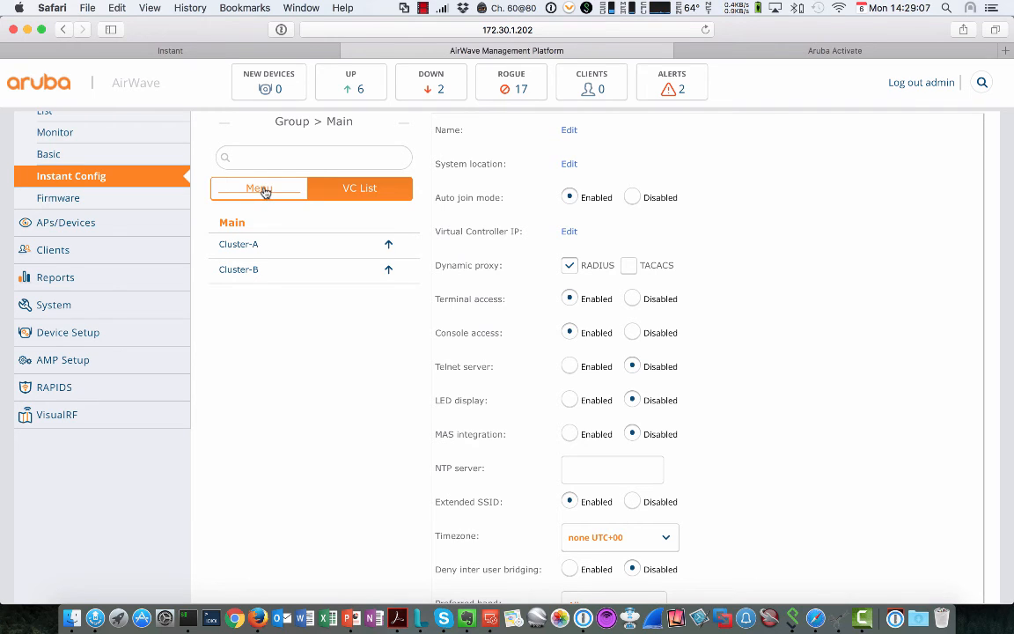
# Step: Select Cluster-B in the VC list, see its Mismatches page report none, and open its Menu
pyautogui.moveTo(245, 250)
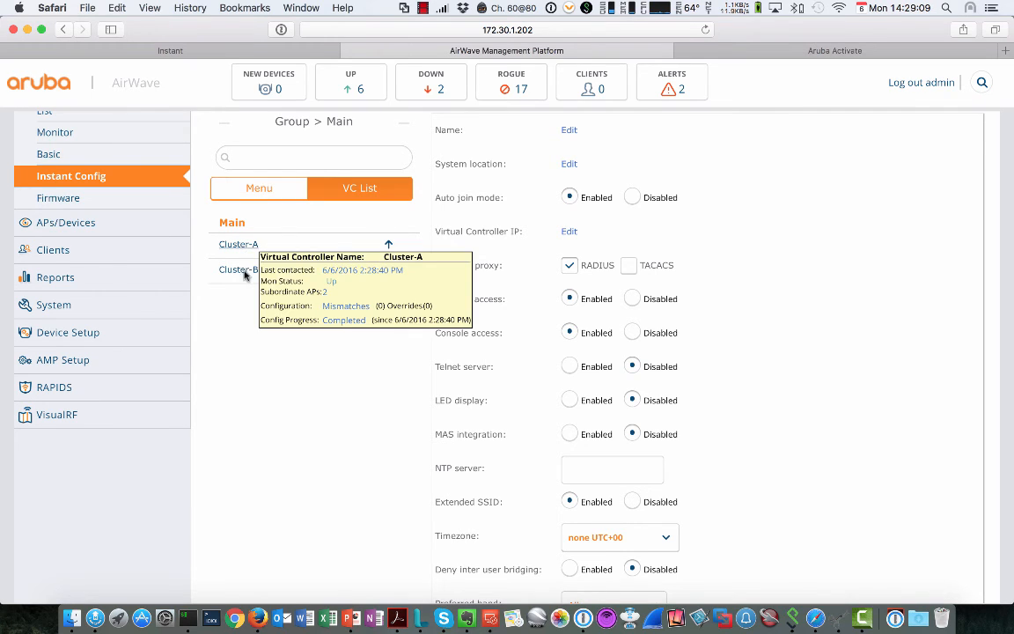
pyautogui.click(244, 273)
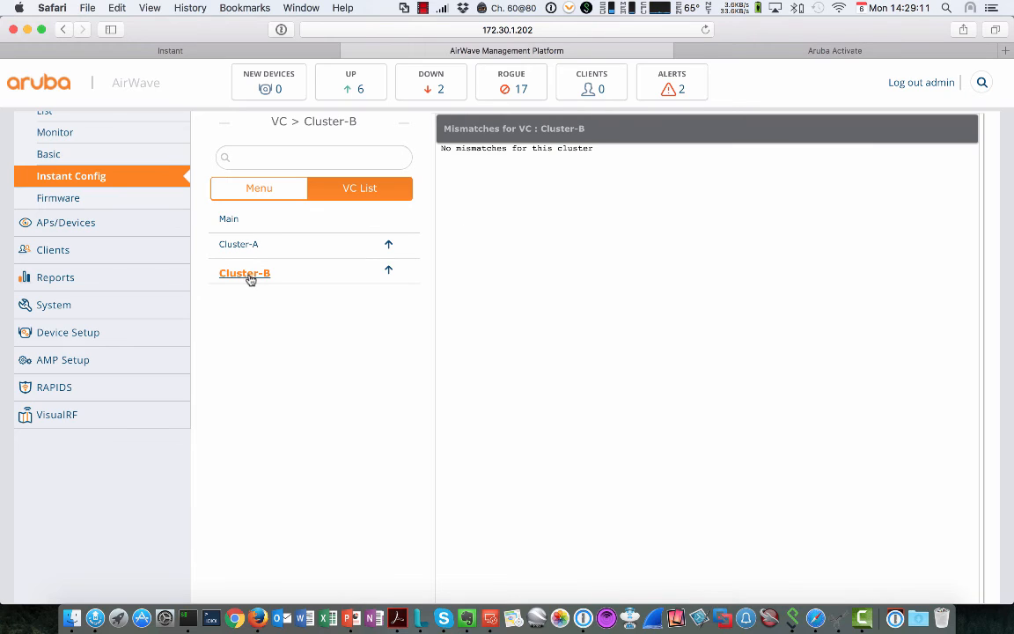
pyautogui.click(258, 192)
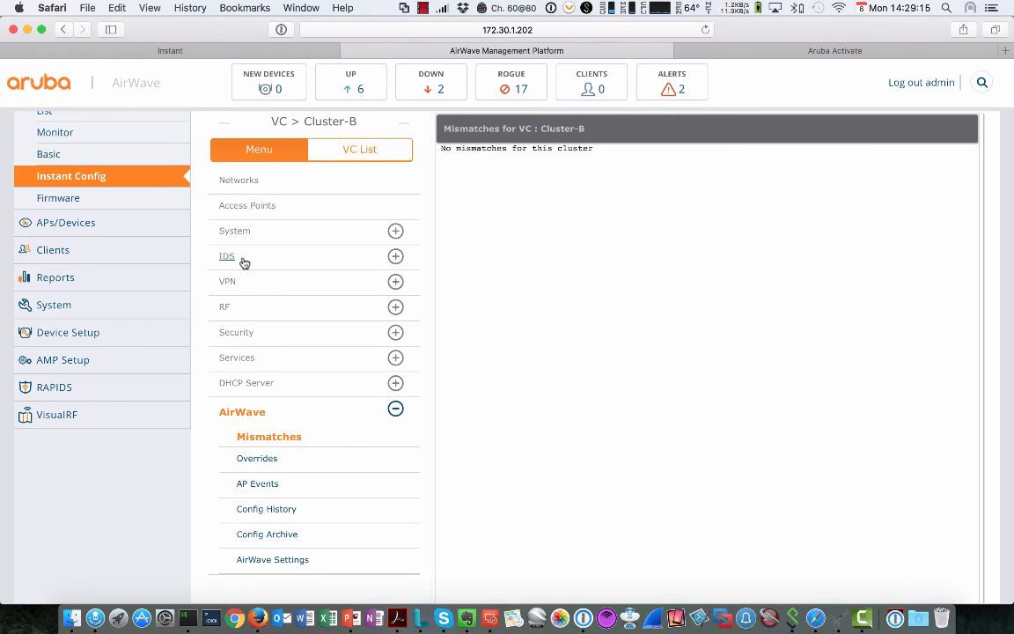
# Step: Open Cluster-B's Networks, confirm working on this VC alone, and start a new network
pyautogui.click(252, 181)
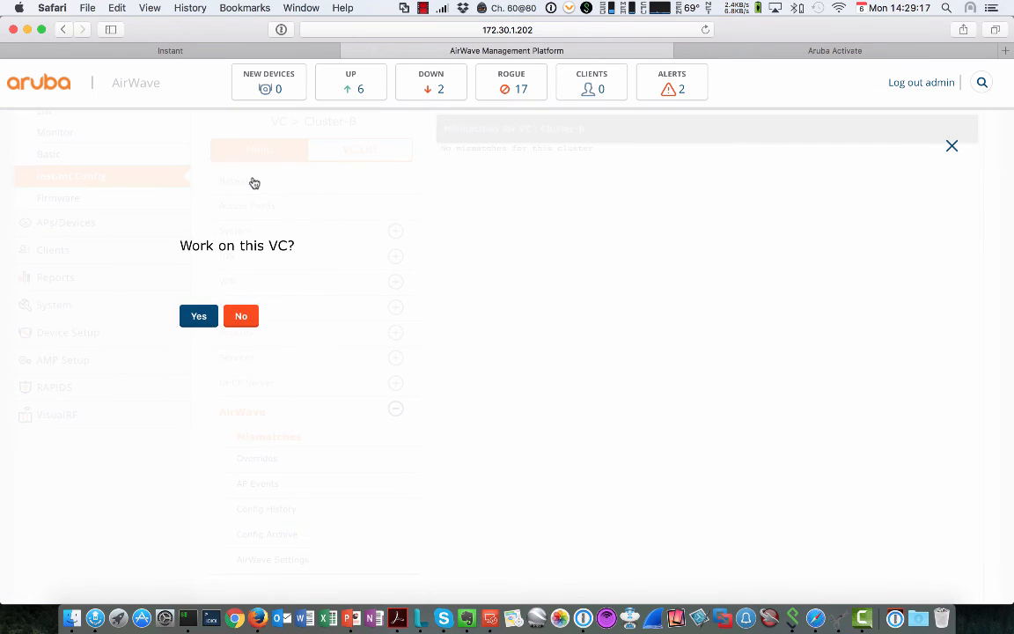
pyautogui.click(199, 317)
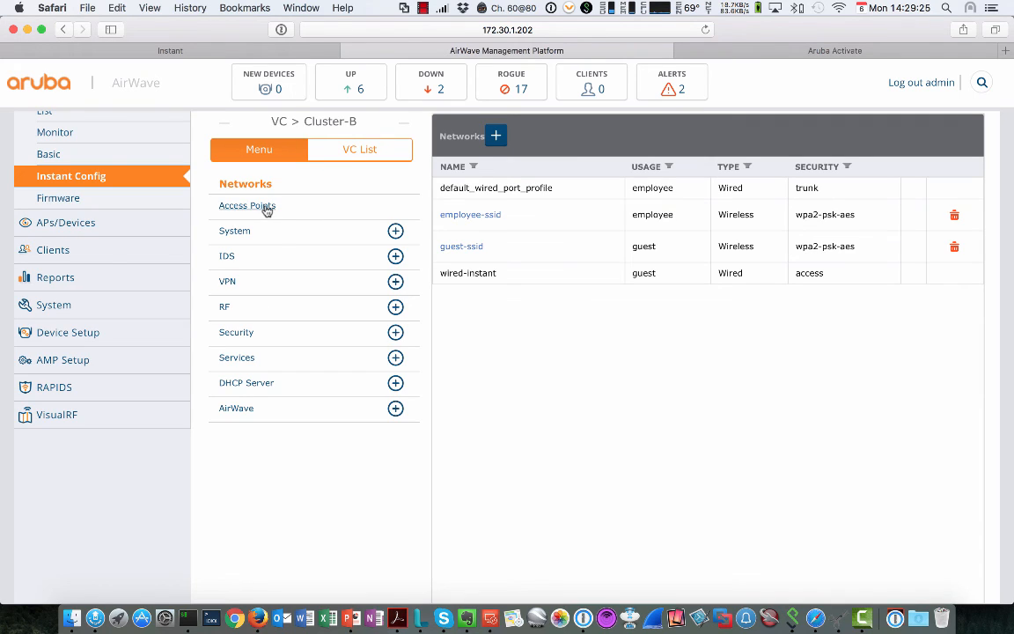
pyautogui.scroll(2, 261, 214)
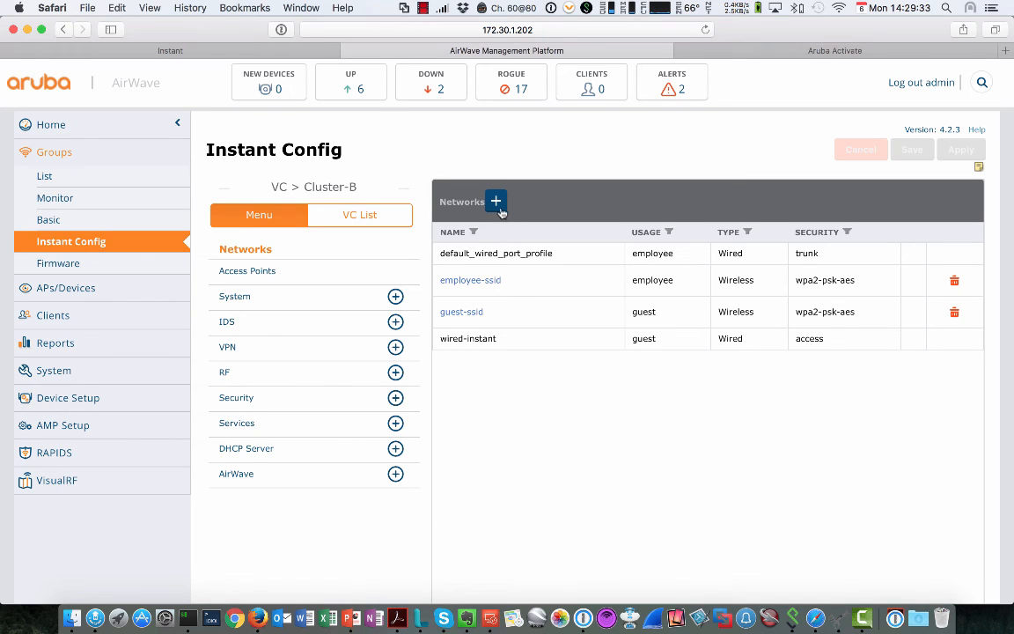
pyautogui.scroll(-2, 496, 203)
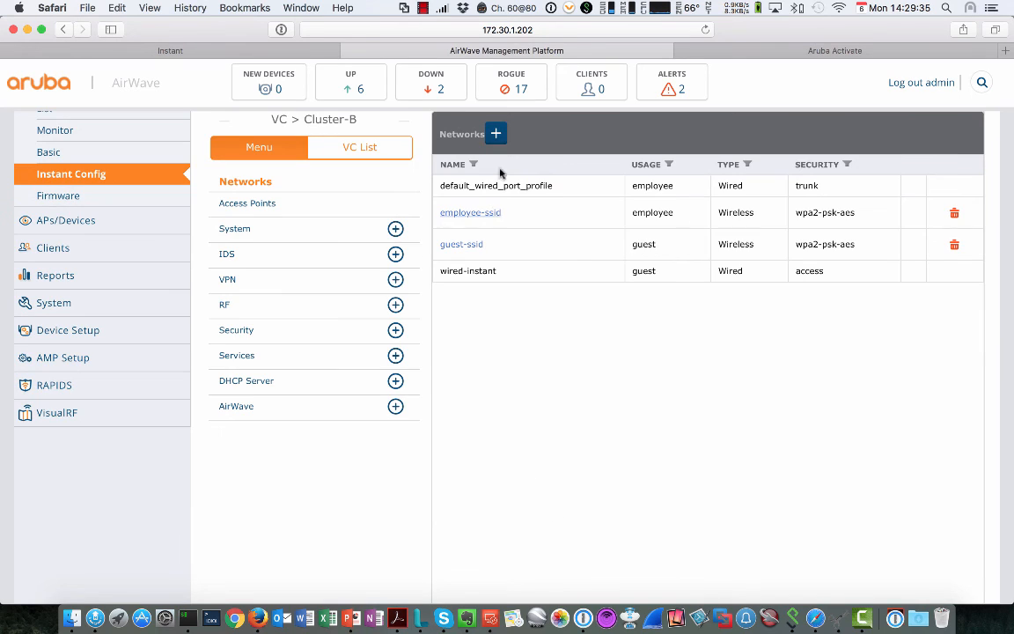
pyautogui.click(495, 133)
# Step: Name the new network's SSID 'test' and advance past VLAN to the Security settings
pyautogui.click(523, 301)
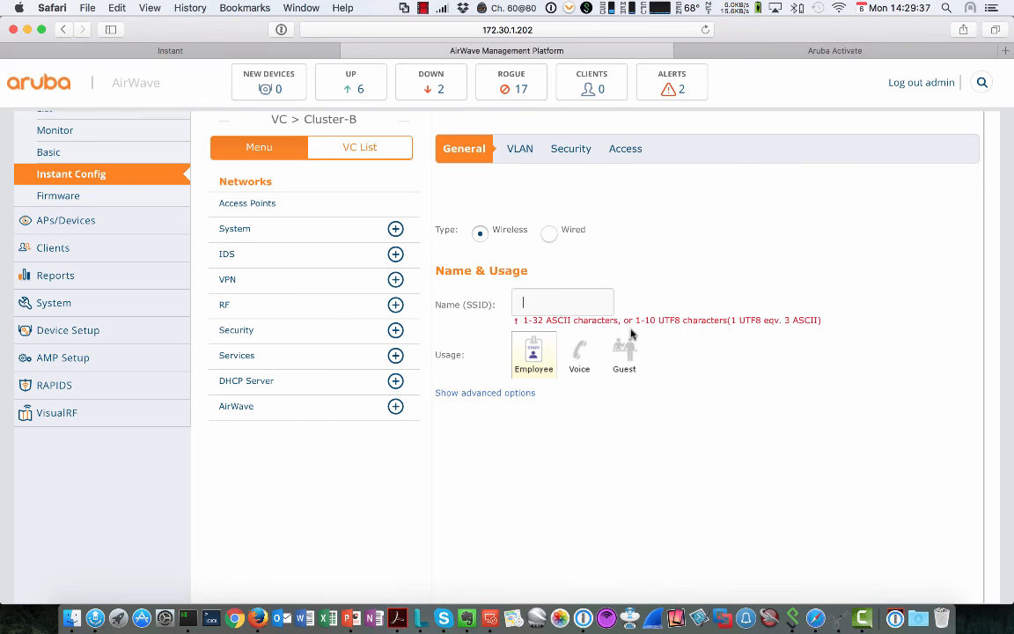
pyautogui.write('test')
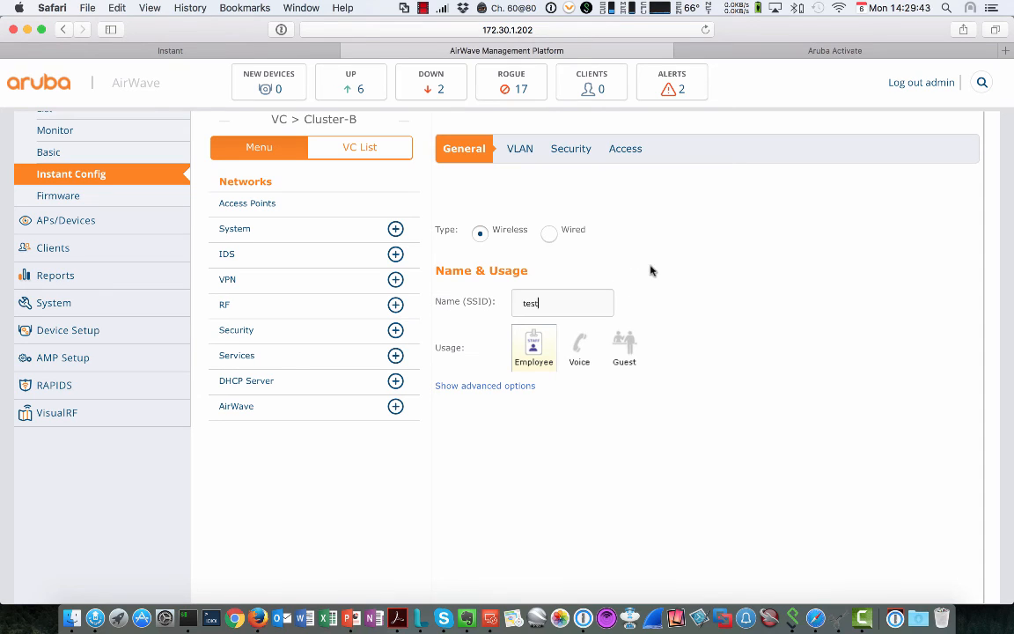
pyautogui.click(525, 153)
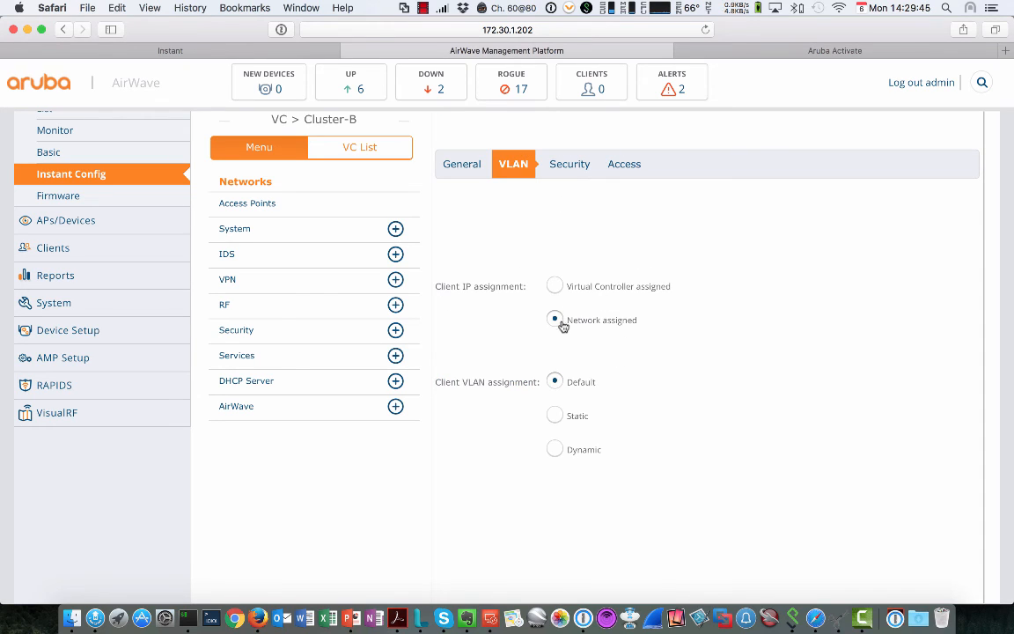
pyautogui.click(569, 167)
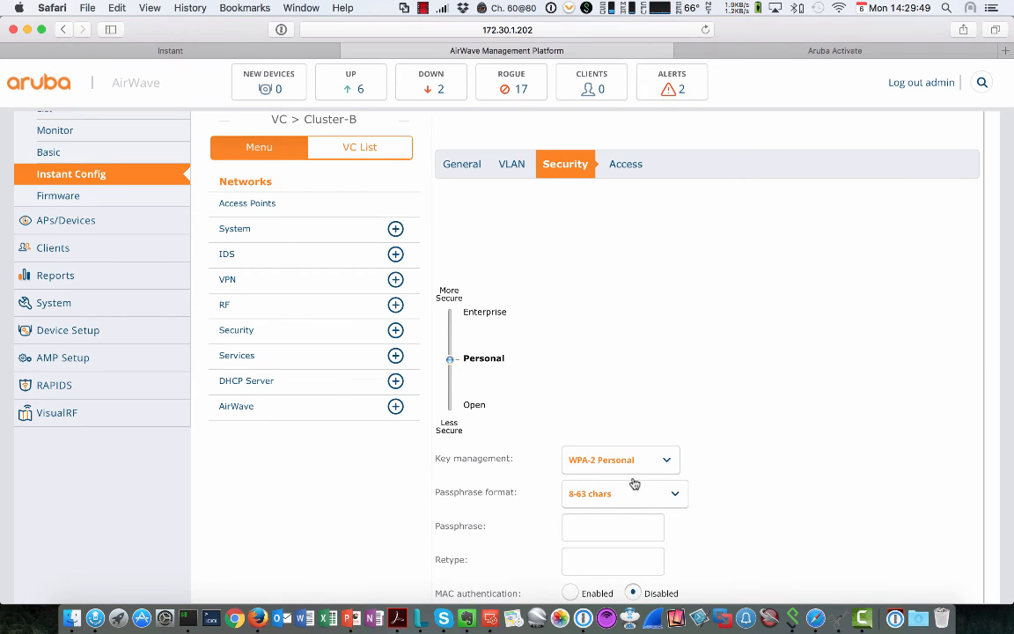
pyautogui.scroll(-4, 636, 482)
# Step: Enter and retype the WPA-2 Personal passphrase, then continue to the Access settings
pyautogui.click(627, 360)
pyautogui.write('a')
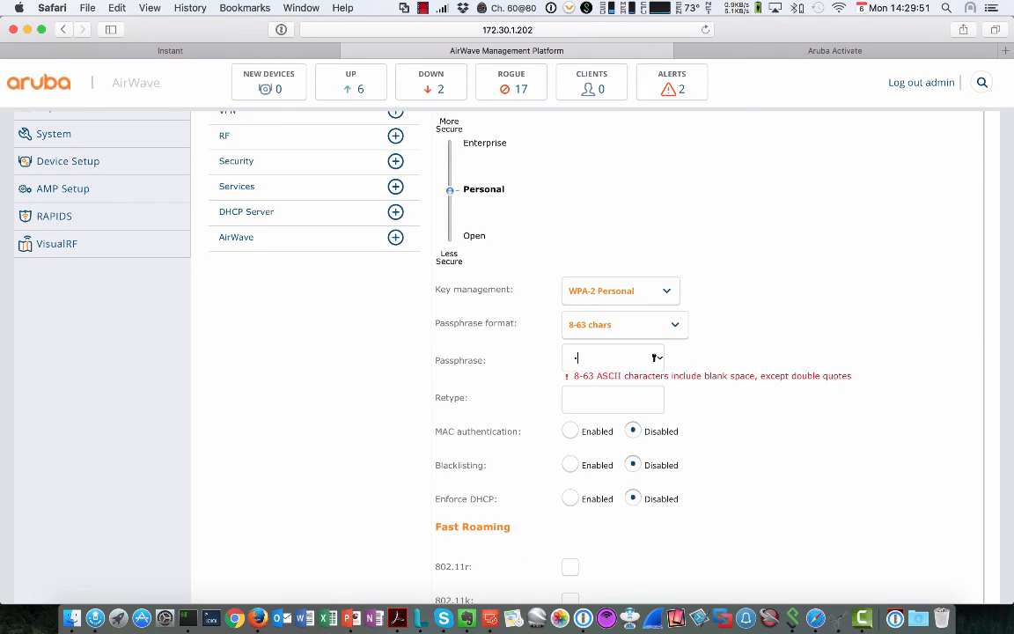
pyautogui.write('ruba123')
pyautogui.press('Tab')
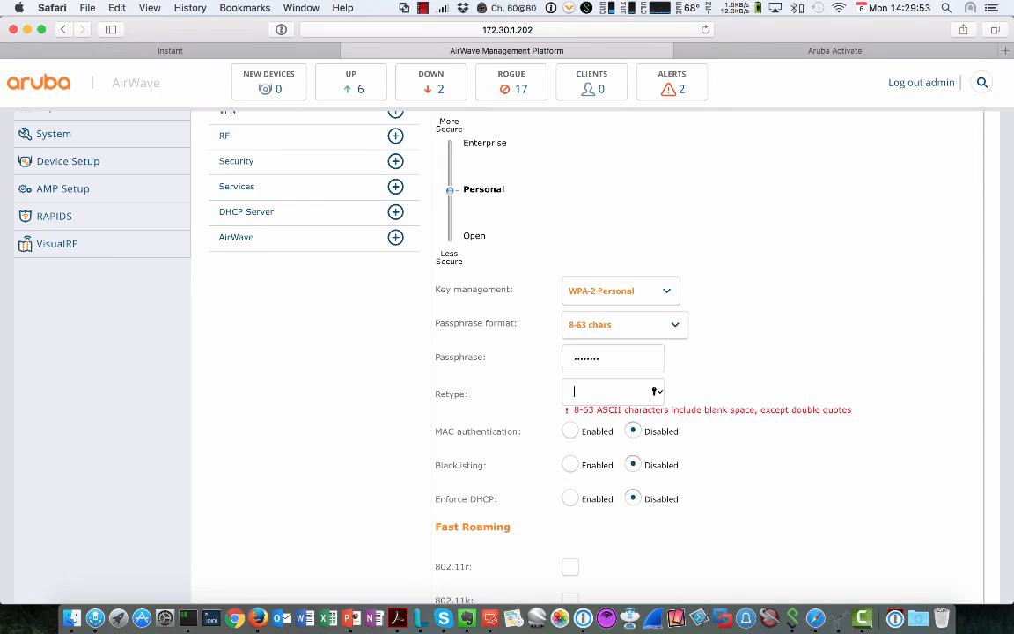
pyautogui.write('aruba123')
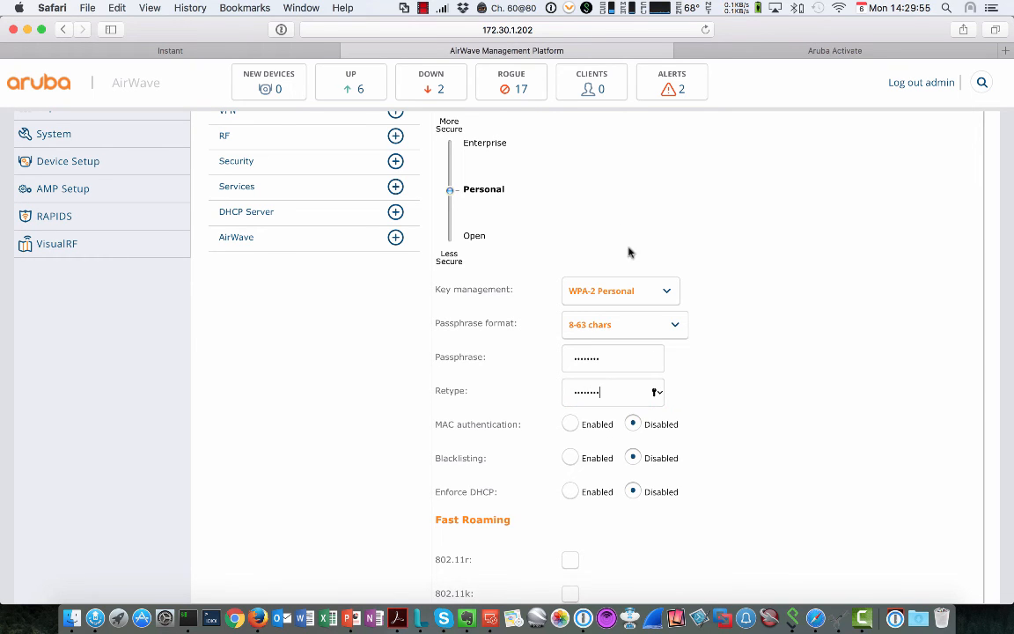
pyautogui.scroll(4, 616, 238)
pyautogui.scroll(2, 616, 247)
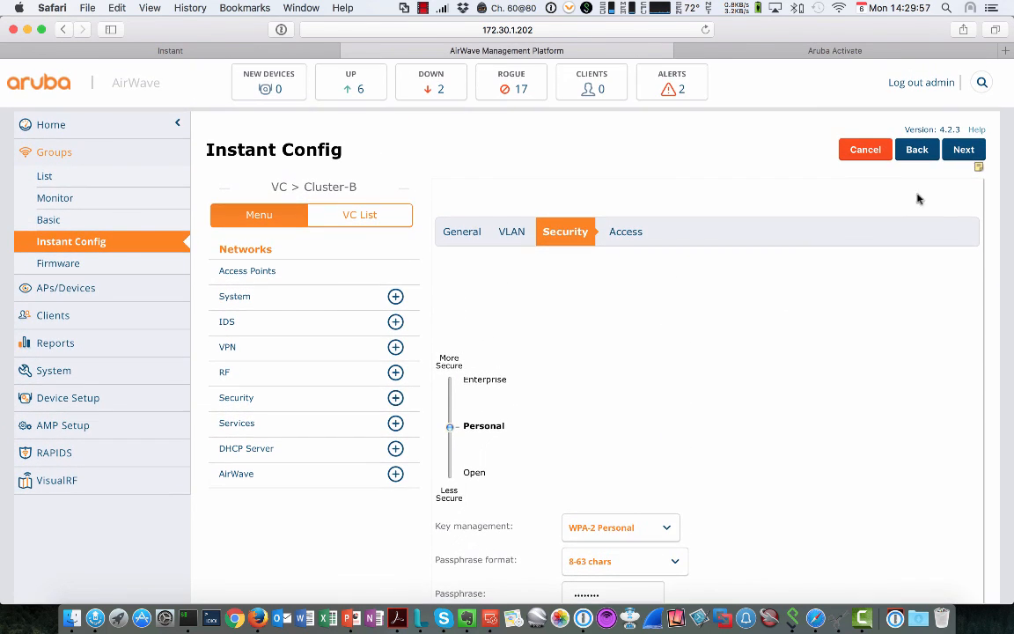
pyautogui.click(964, 151)
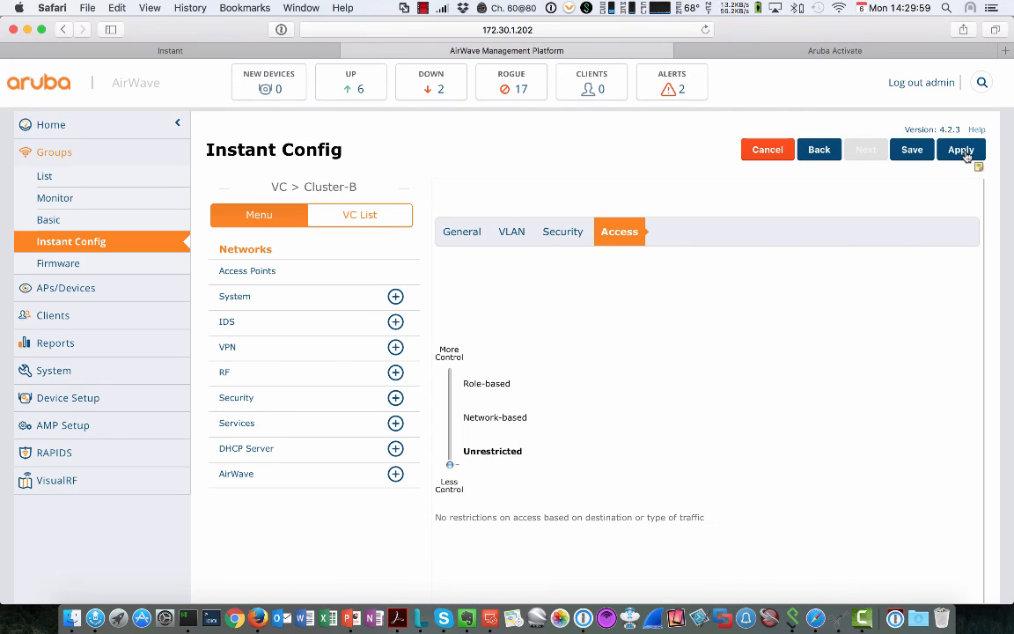
# Step: Apply the test network to Cluster-B and check Cluster-B's config status in the VC List
pyautogui.click(963, 152)
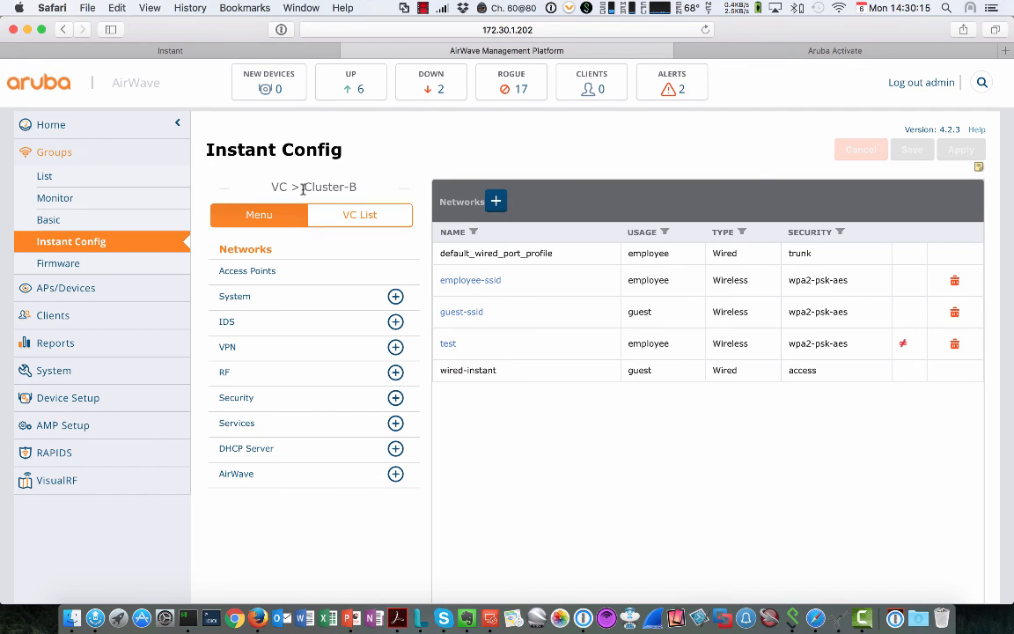
pyautogui.click(344, 215)
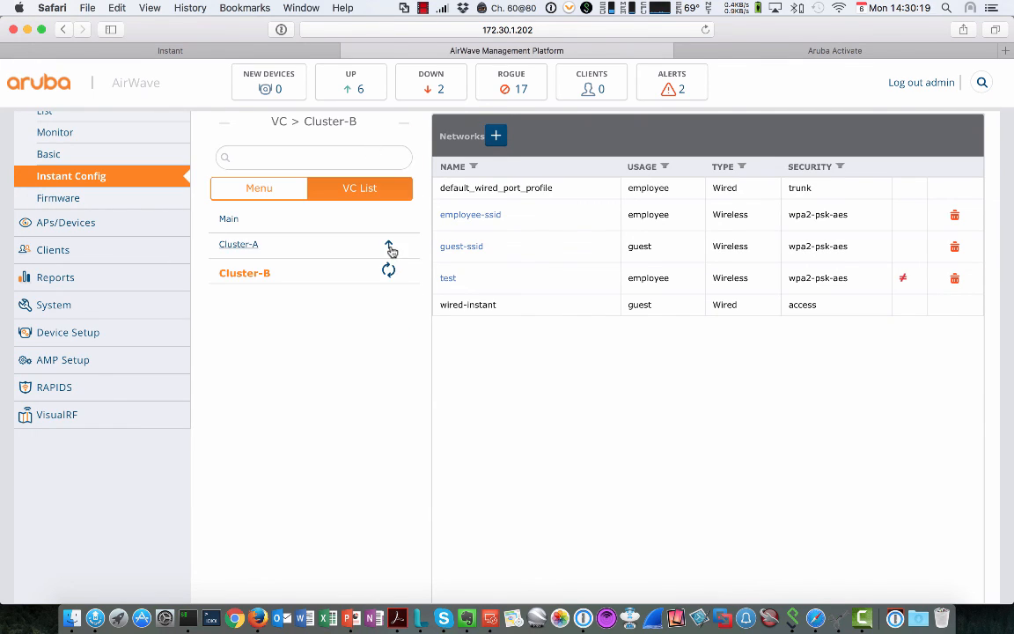
pyautogui.moveTo(273, 278)
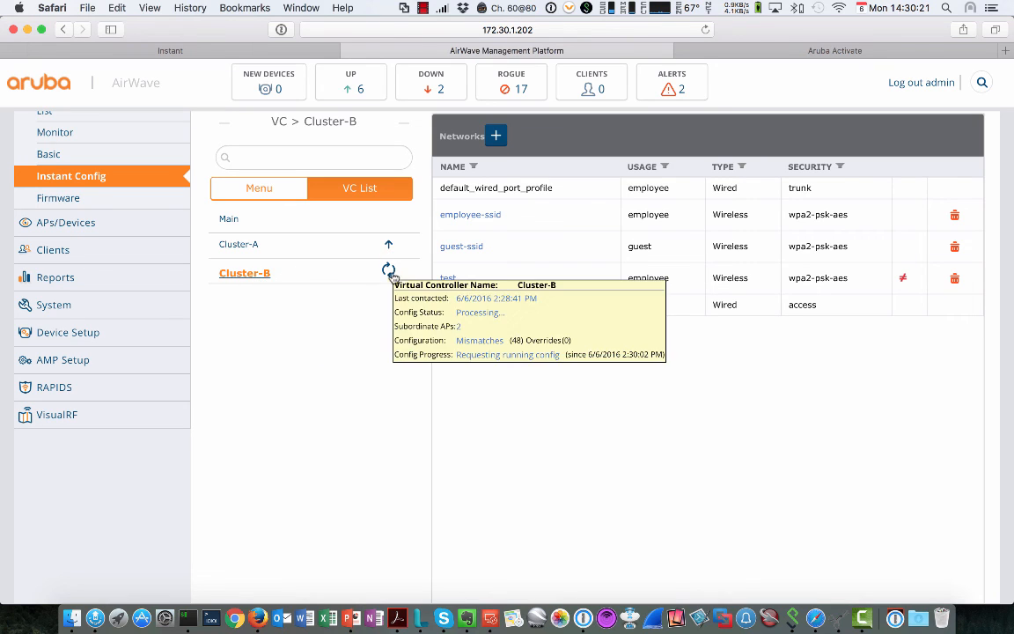
pyautogui.moveTo(389, 246)
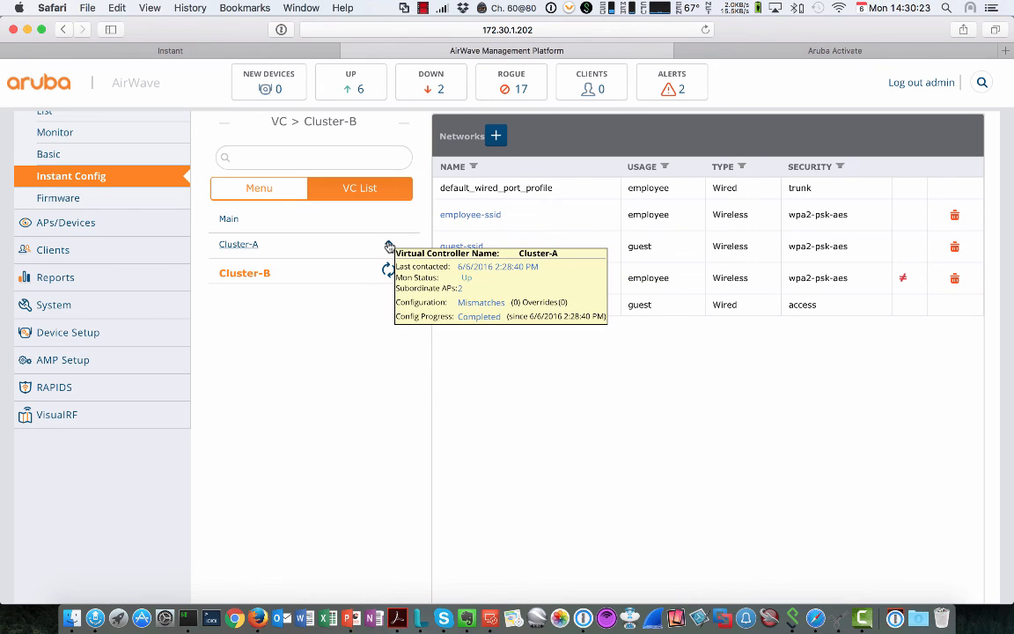
# Step: Open Cluster-A's configuration menu and confirm its networks lack the test network
pyautogui.click(242, 249)
pyautogui.moveTo(241, 243)
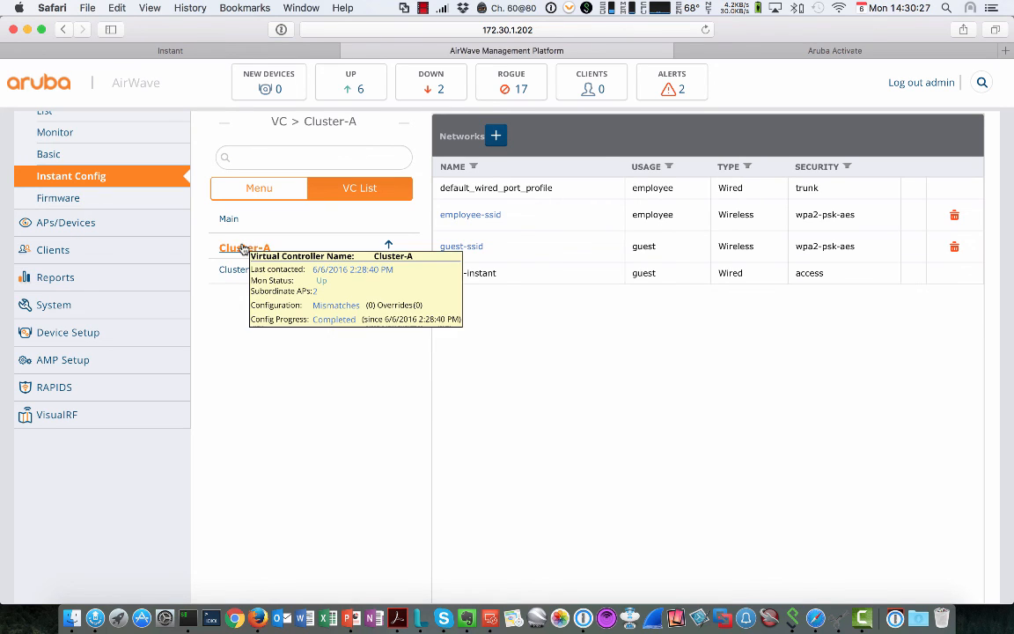
pyautogui.click(253, 188)
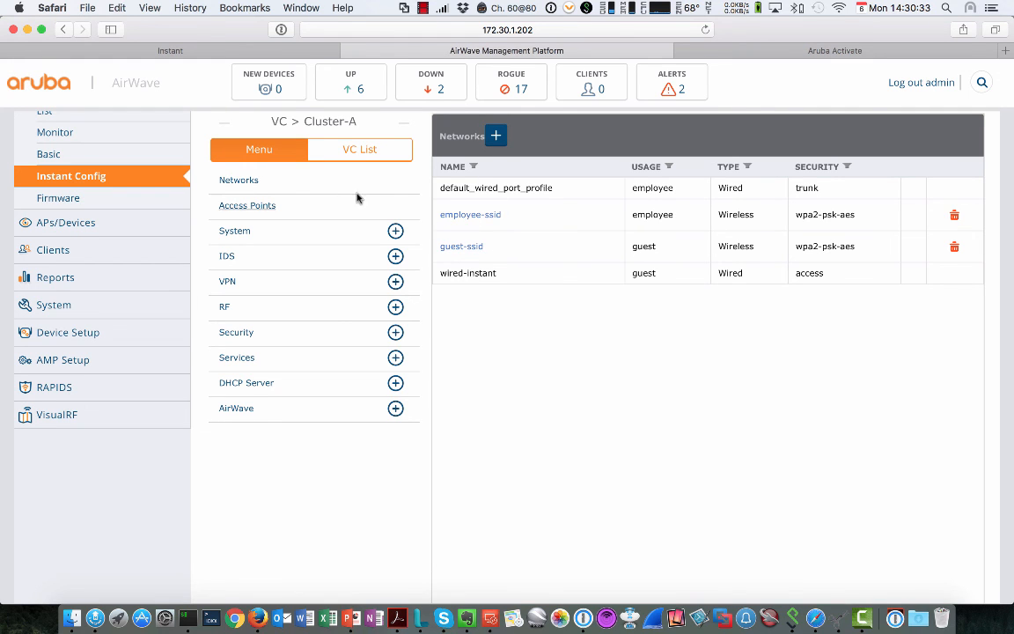
pyautogui.scroll(3, 272, 154)
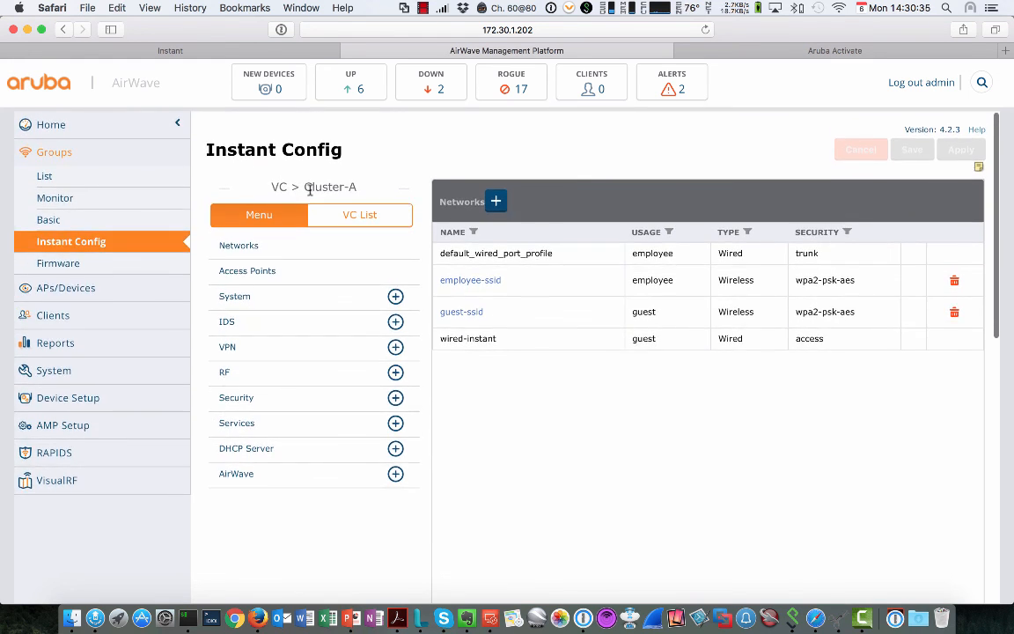
# Step: Switch to the Main group and toggle between its Menu and VC List views
pyautogui.click(352, 215)
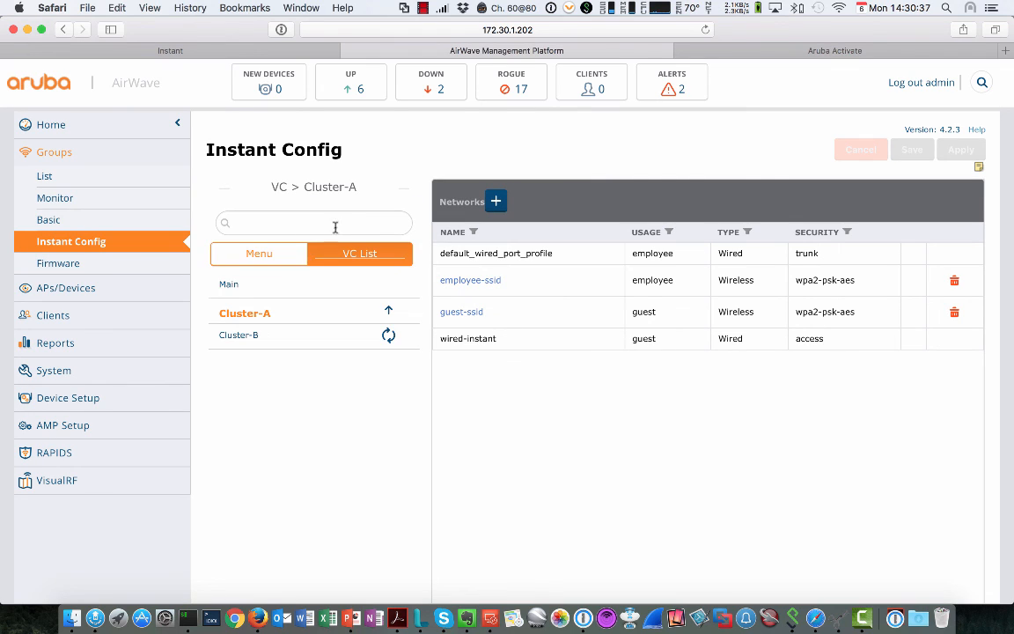
pyautogui.click(231, 286)
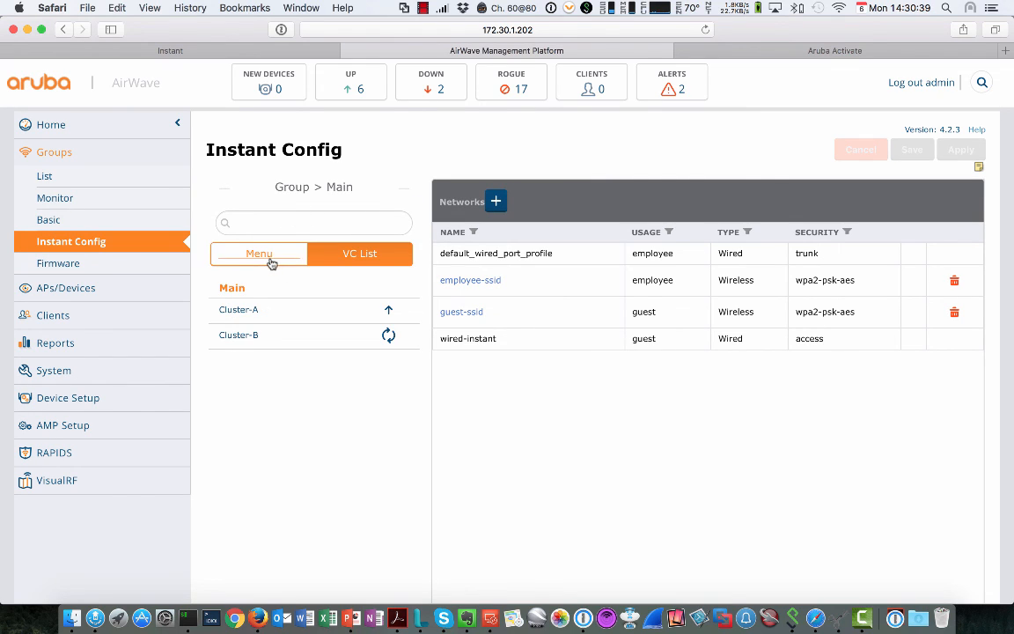
pyautogui.click(257, 255)
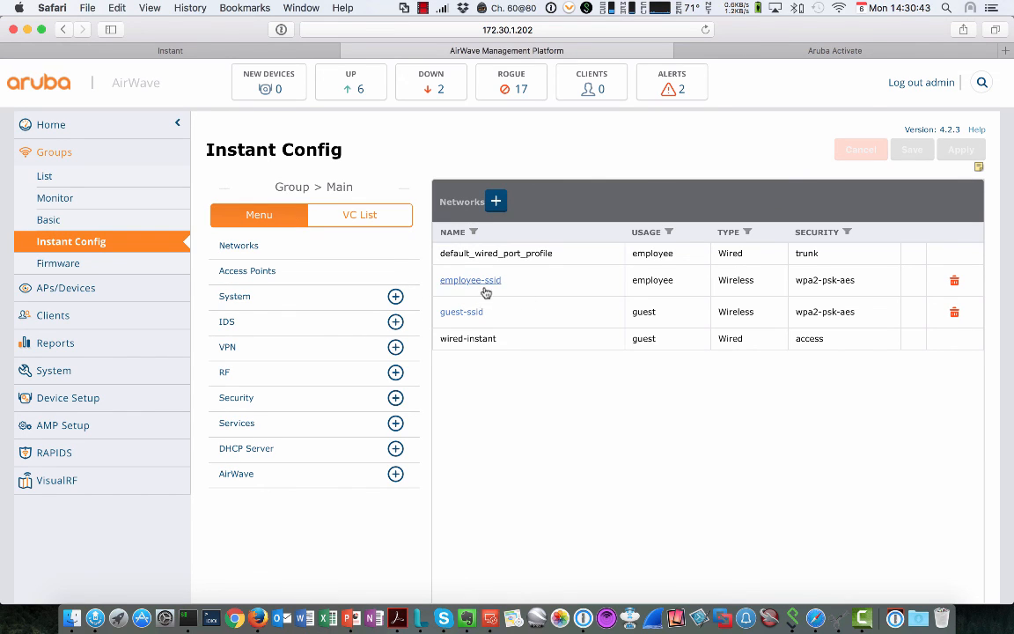
pyautogui.click(368, 220)
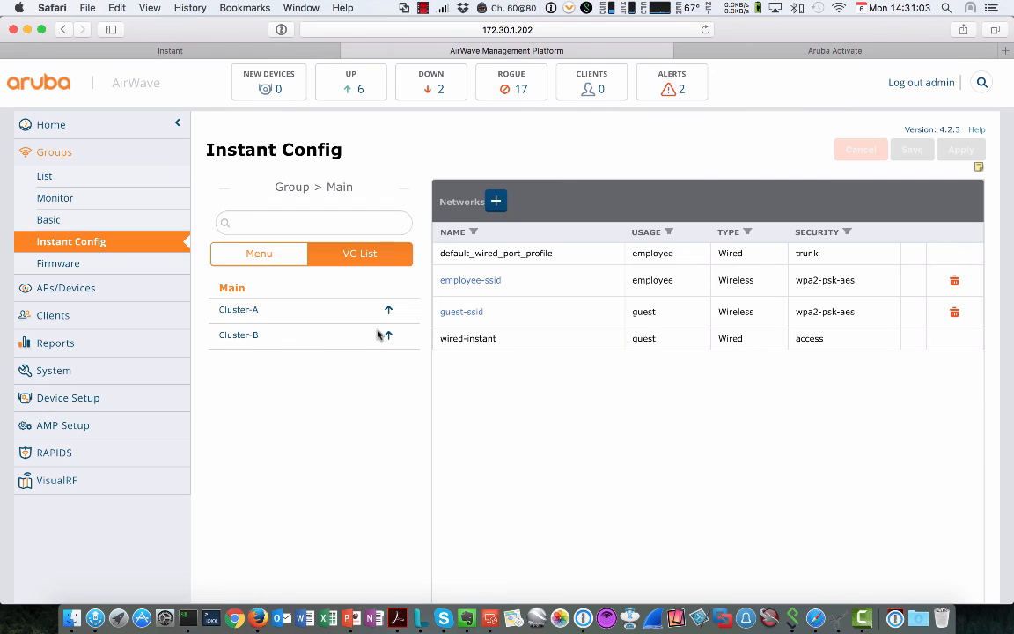
# Step: Go to the Instant group's Instant Config and view Cluster-B's Mismatches, which reports none
pyautogui.click(66, 175)
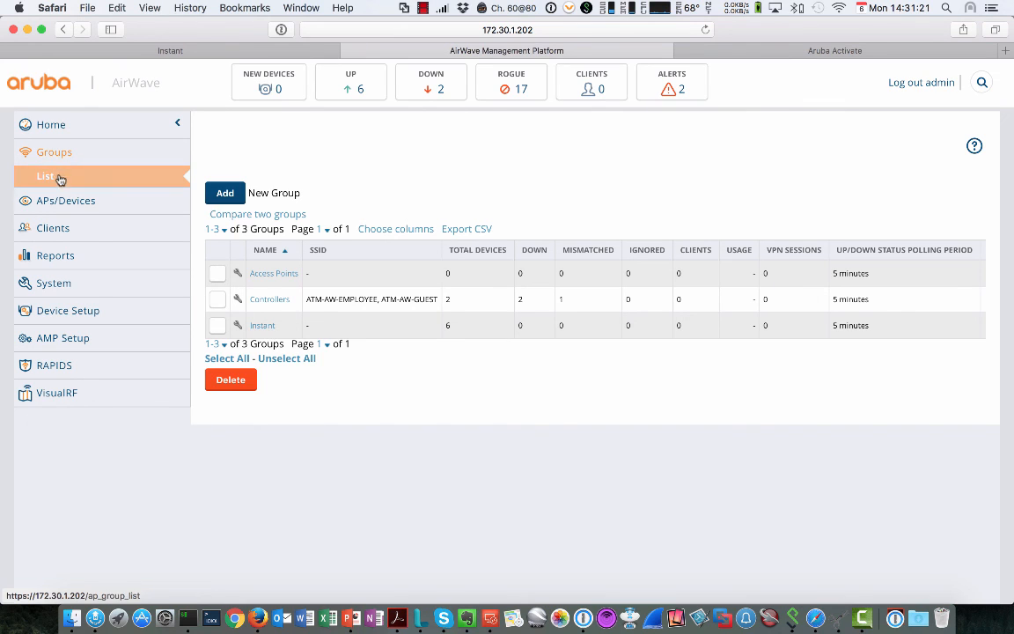
pyautogui.click(257, 325)
pyautogui.click(91, 244)
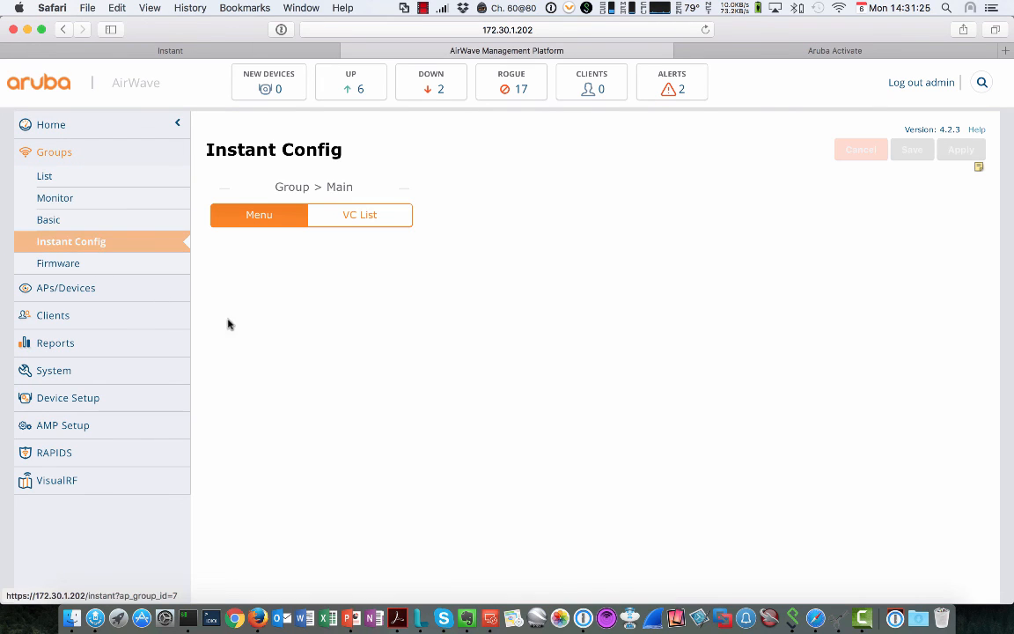
pyautogui.scroll(-2, 355, 220)
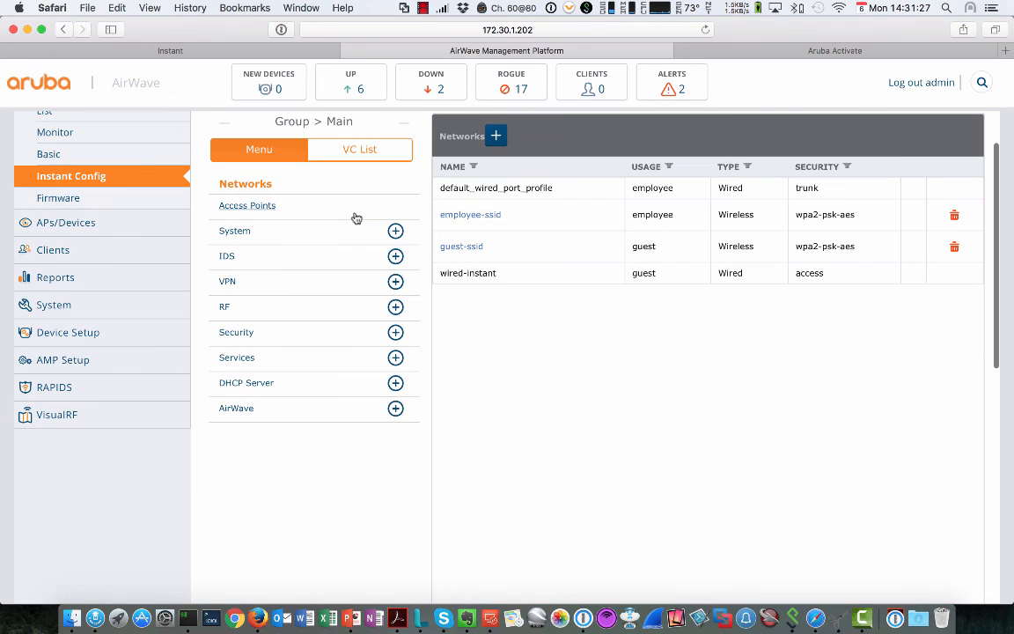
pyautogui.click(344, 152)
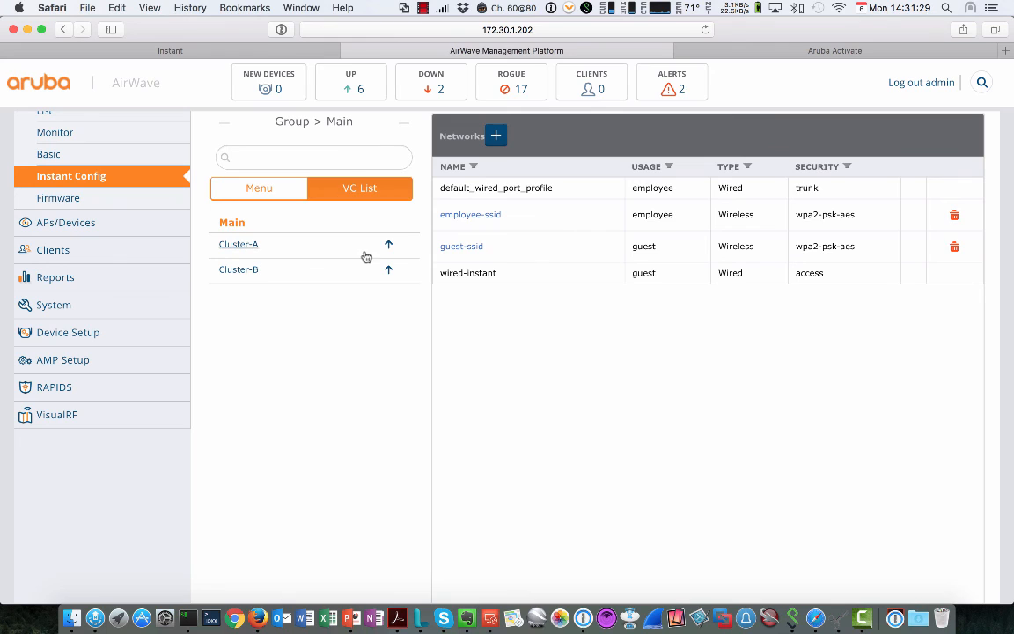
pyautogui.moveTo(245, 274)
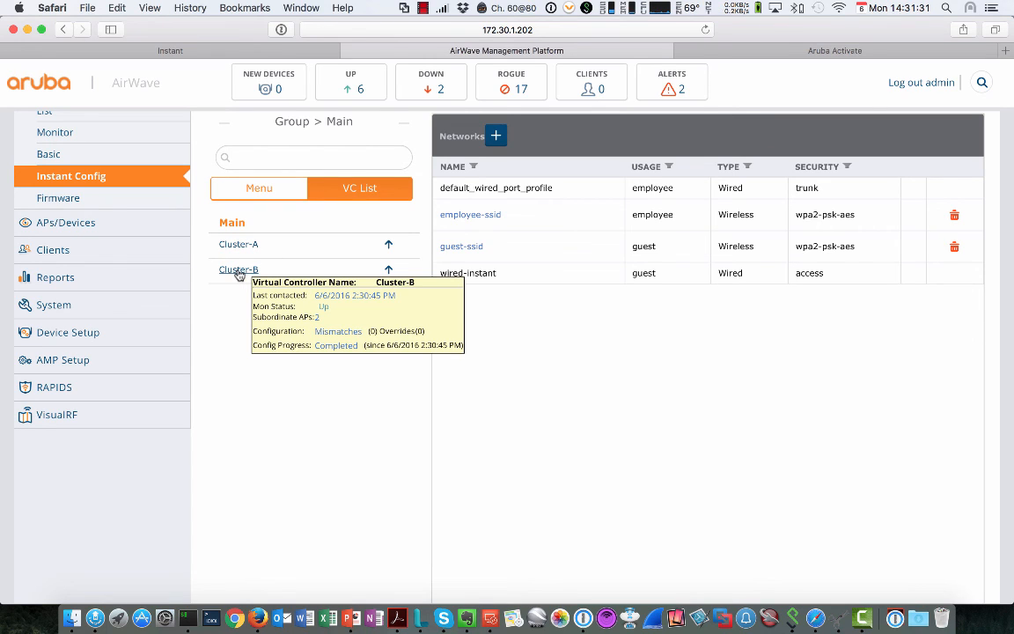
pyautogui.click(238, 271)
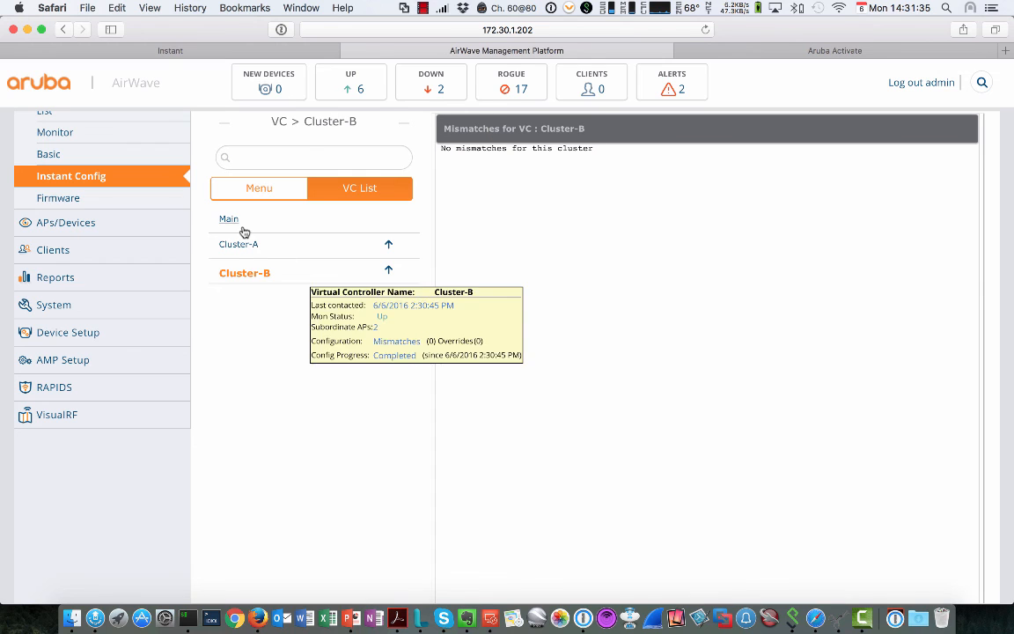
# Step: Open Cluster-B's Networks, confirming work on this VC, to see test listed unflagged
pyautogui.click(261, 200)
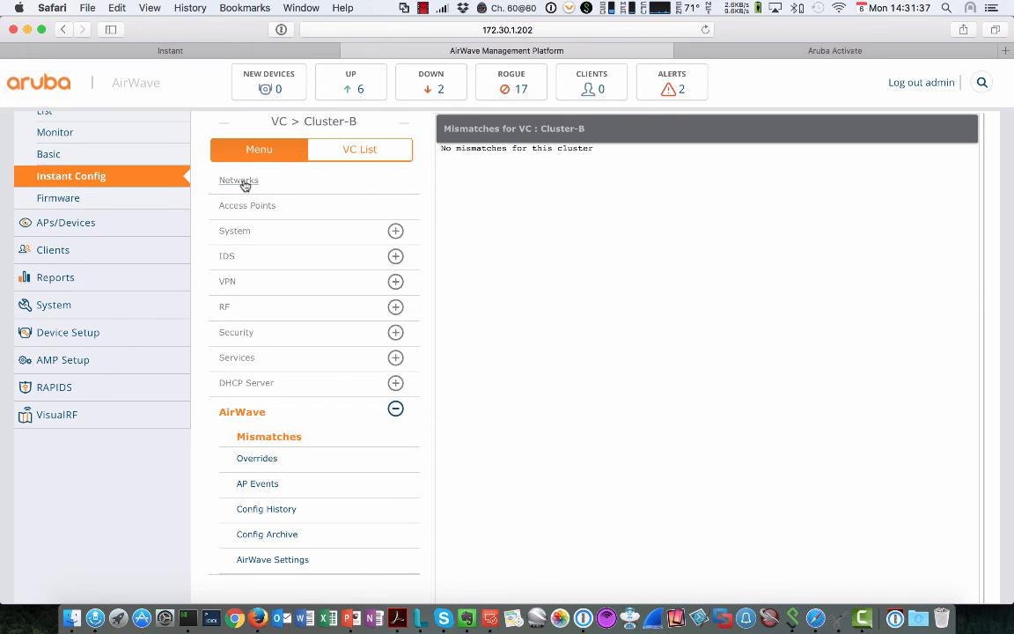
pyautogui.click(244, 184)
pyautogui.click(199, 315)
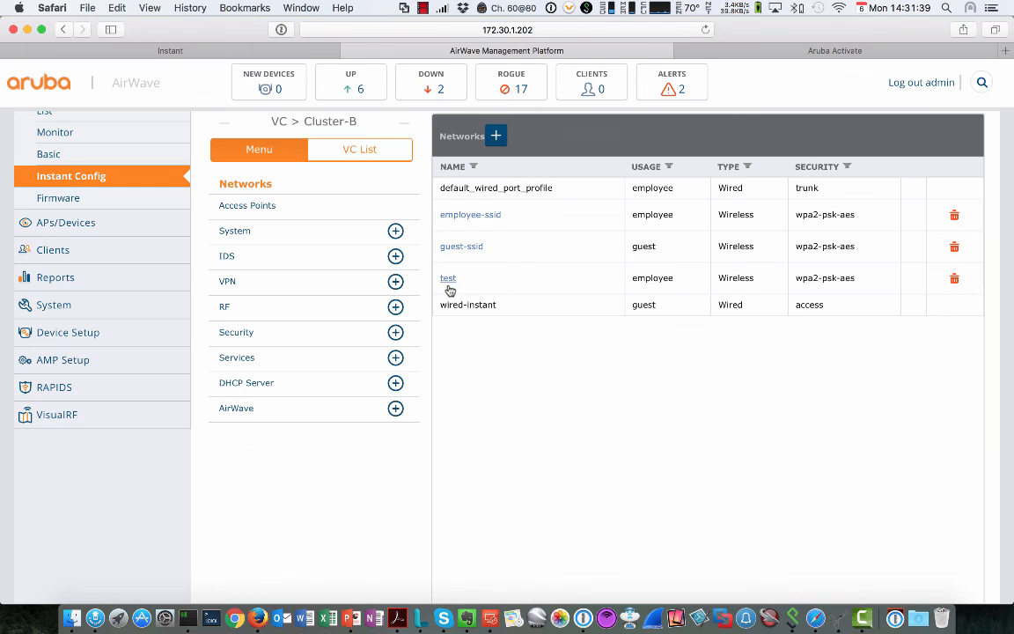